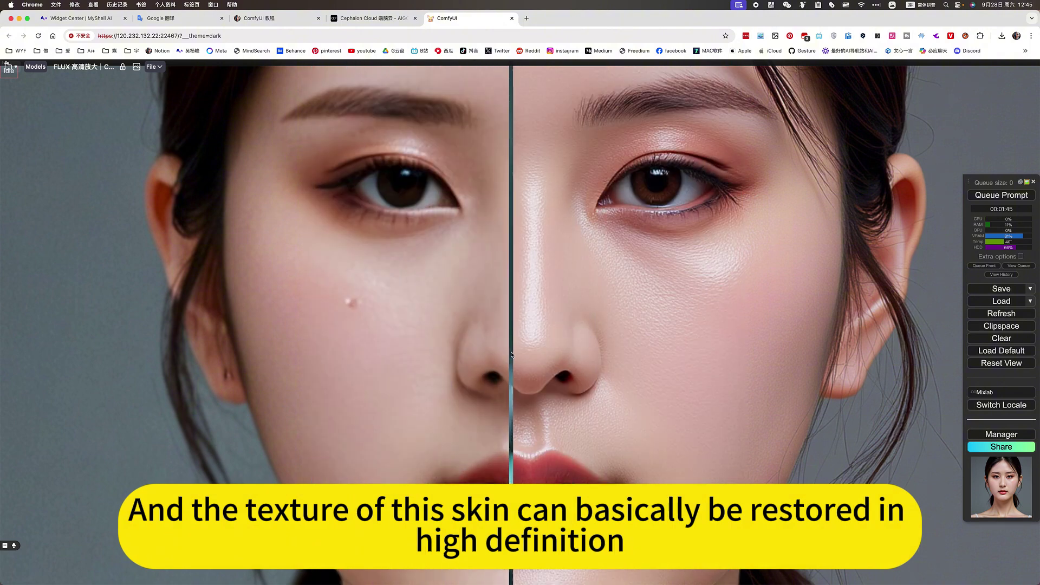
# - Examine the skin, hair and facial details in the original-versus-upscaled portrait comparison of the 效果更佳 workflow
pyautogui.scroll(-5, 511, 355)
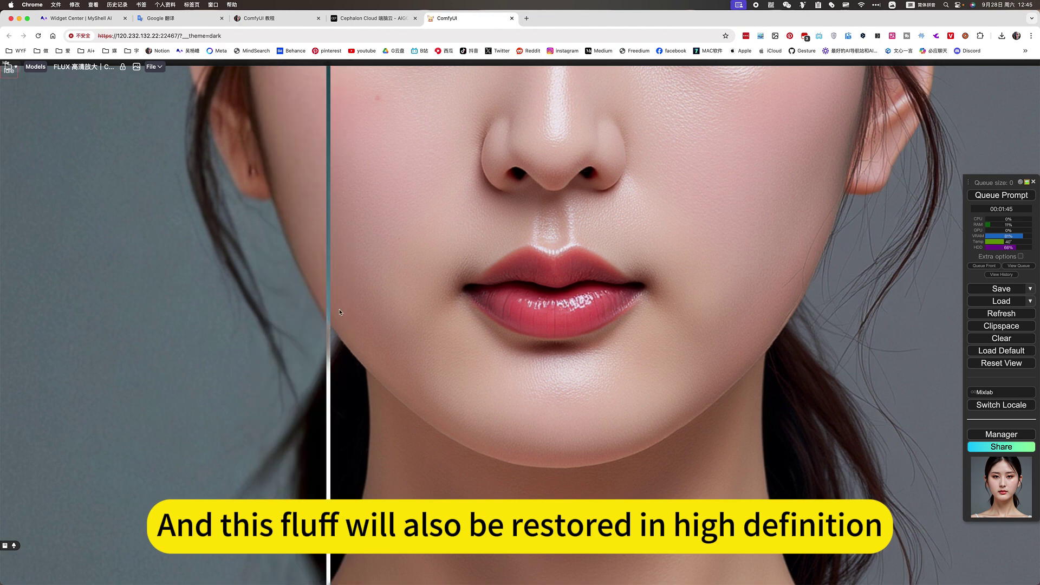
pyautogui.moveTo(357, 282); pyautogui.dragTo(480, 117)
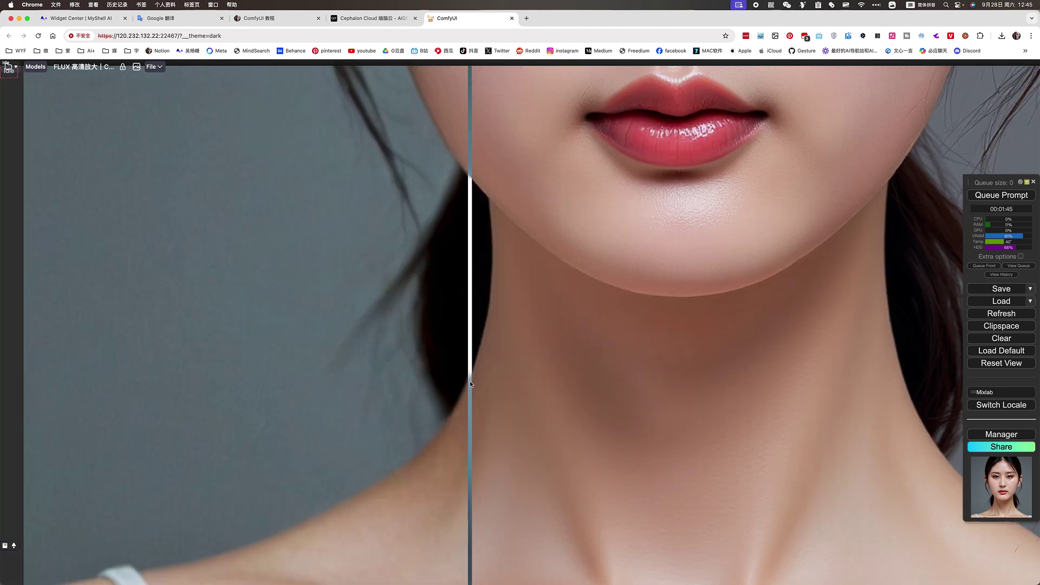
pyautogui.moveTo(469, 381); pyautogui.dragTo(408, 505)
pyautogui.scroll(6, 655, 438)
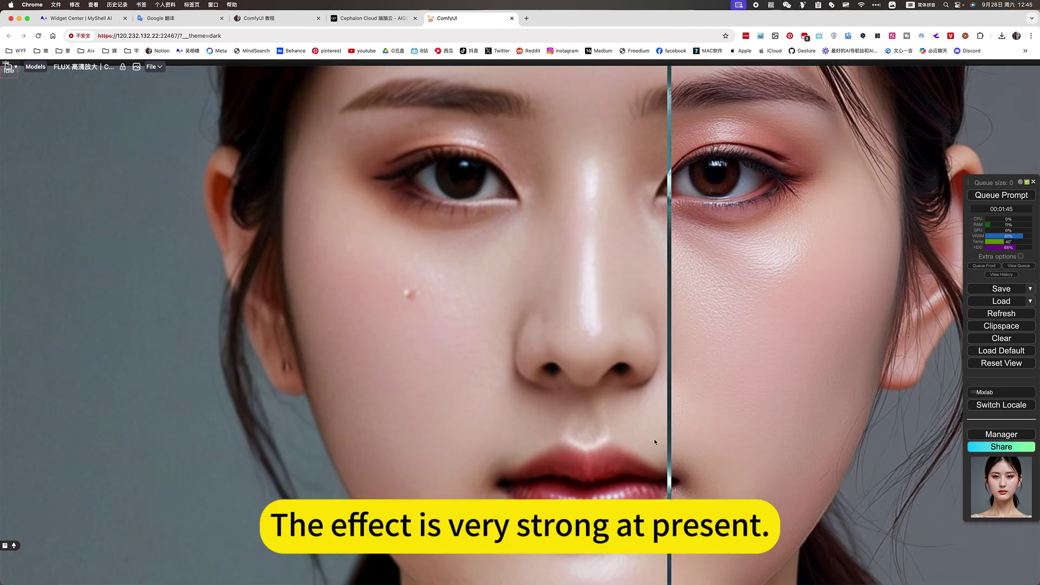
pyautogui.scroll(5, 656, 444)
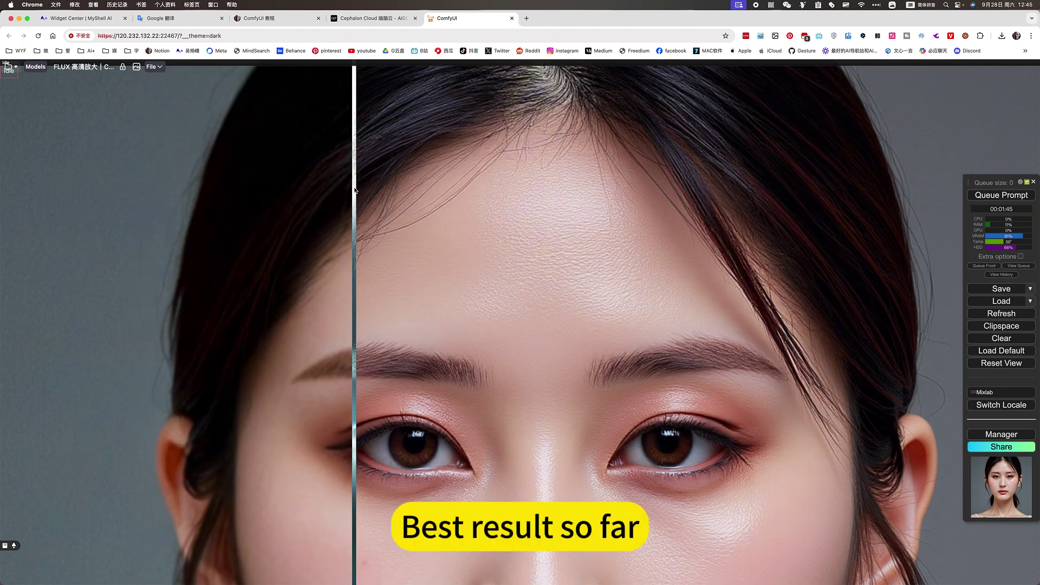
pyautogui.scroll(-5, 488, 200)
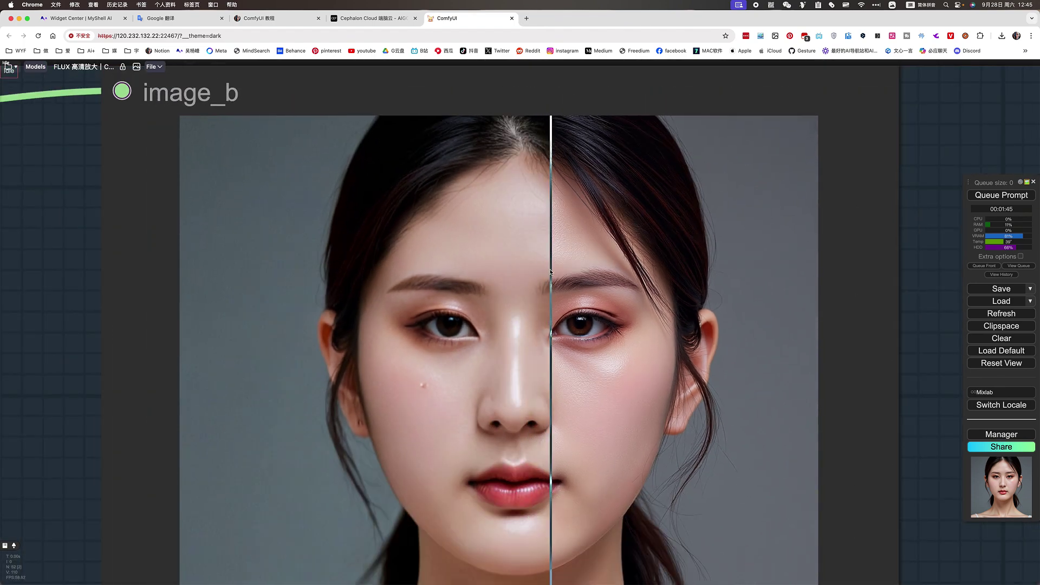
pyautogui.scroll(-10, 523, 292)
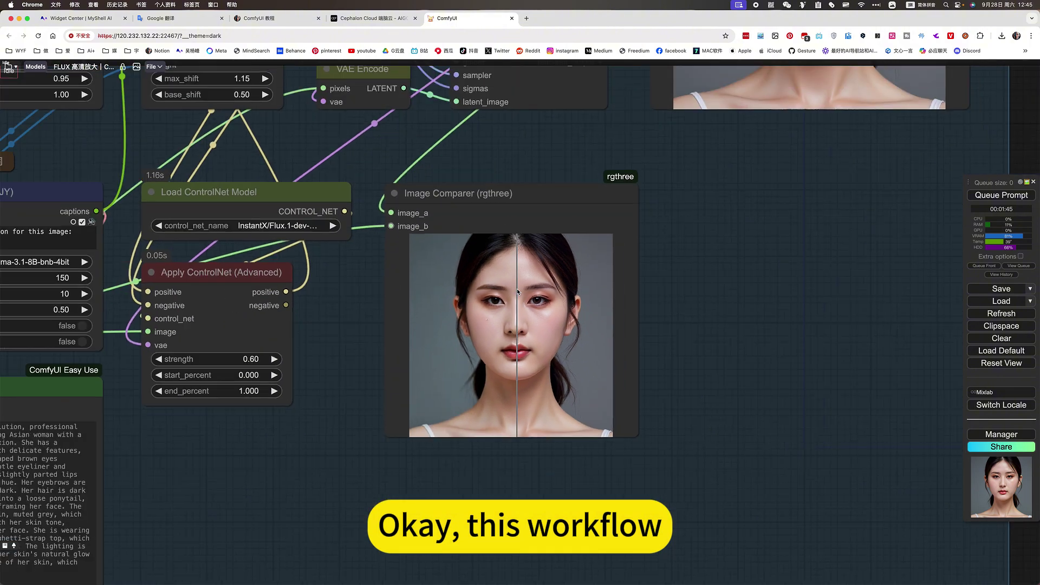
pyautogui.scroll(-8, 518, 293)
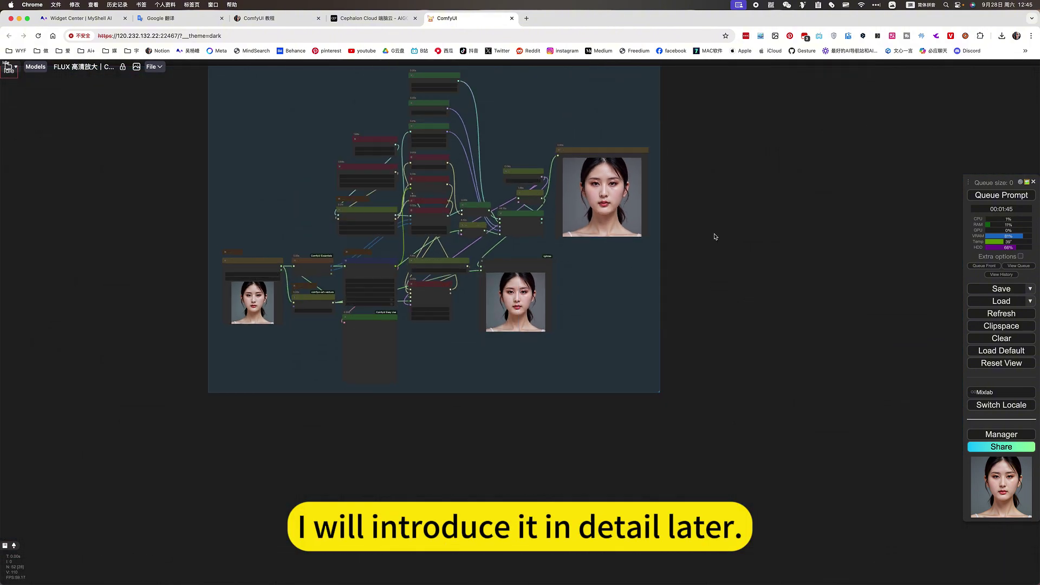
# - Inspect the Hyper 快速版 workflow group and examine the portrait details in its Image Comparer node
pyautogui.moveTo(732, 241); pyautogui.dragTo(844, 430)
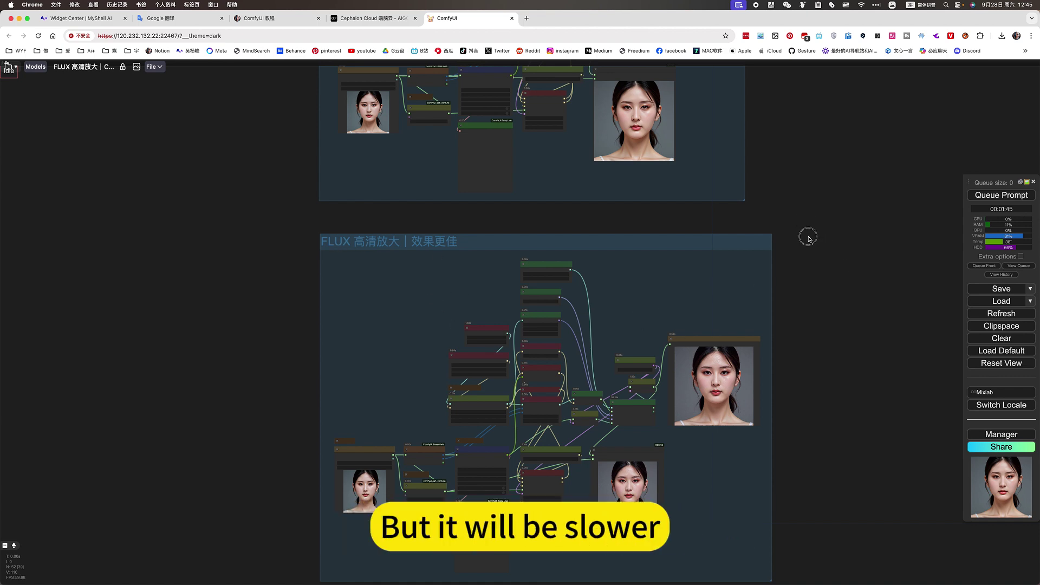
pyautogui.moveTo(808, 238); pyautogui.dragTo(824, 462)
pyautogui.scroll(1, 745, 294)
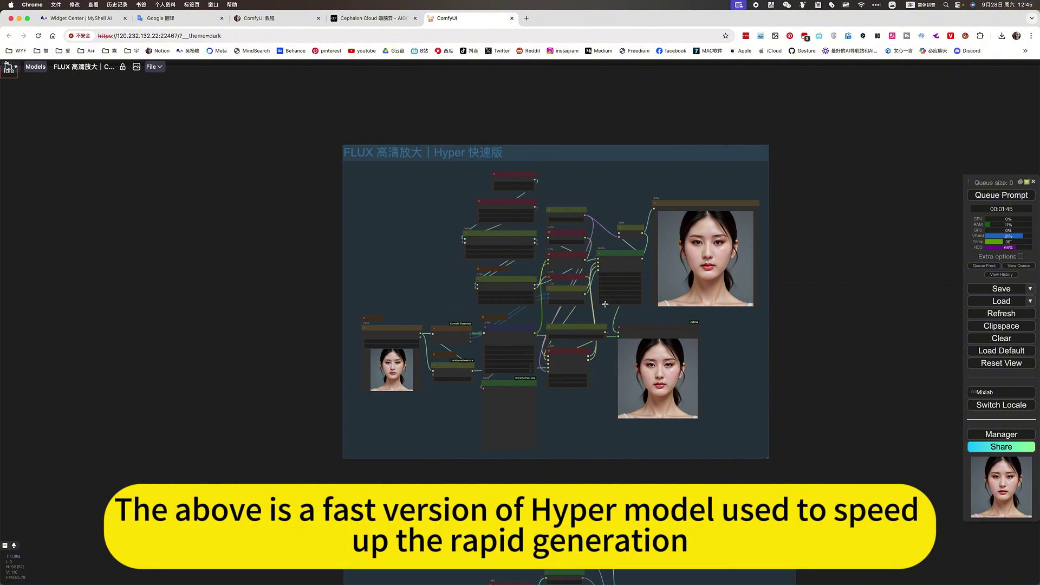
pyautogui.scroll(3, 591, 309)
pyautogui.scroll(-3, 591, 309)
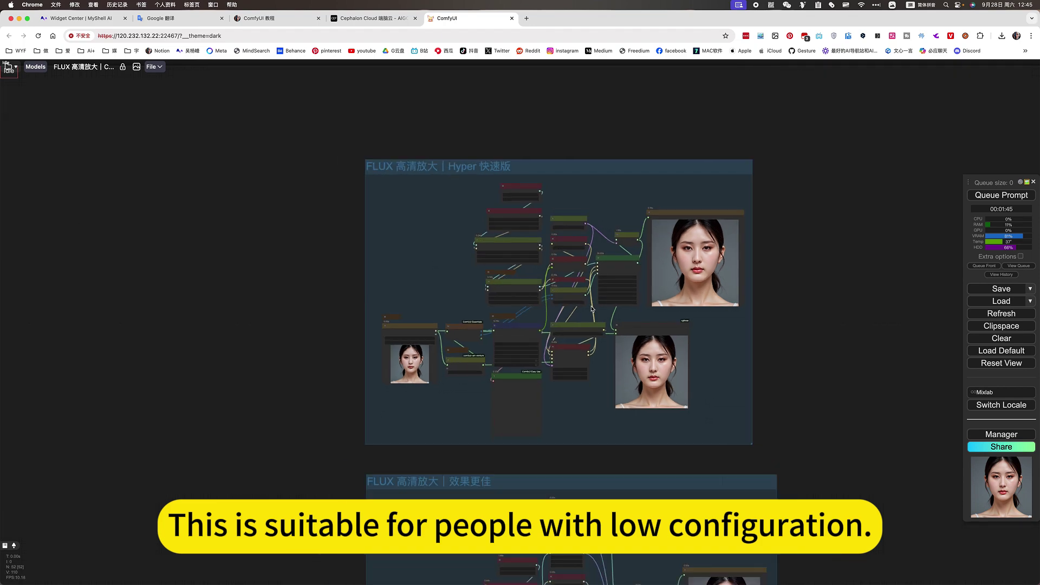
pyautogui.scroll(1, 592, 309)
pyautogui.scroll(1, 592, 309)
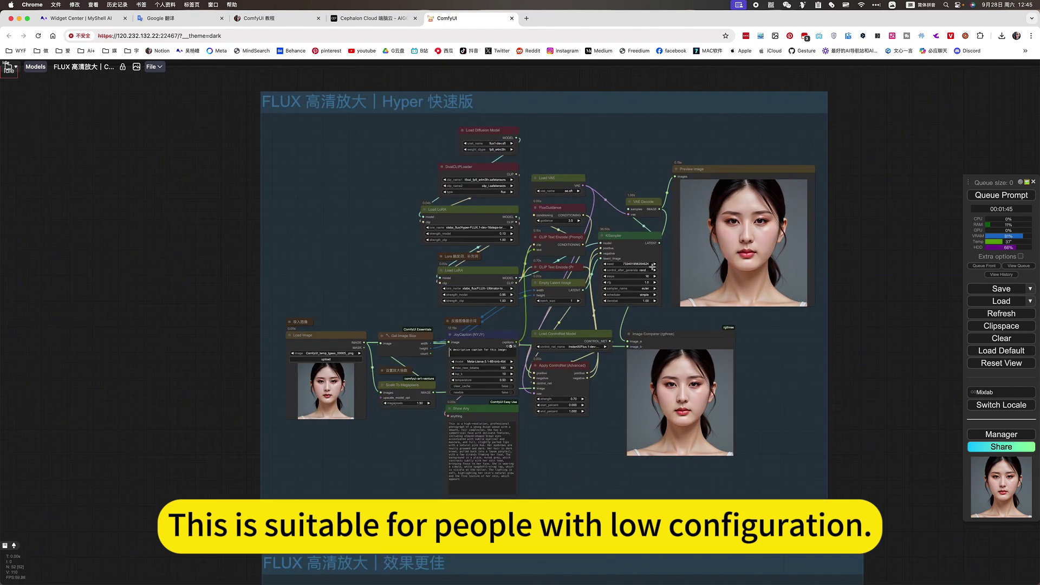
pyautogui.scroll(8, 679, 414)
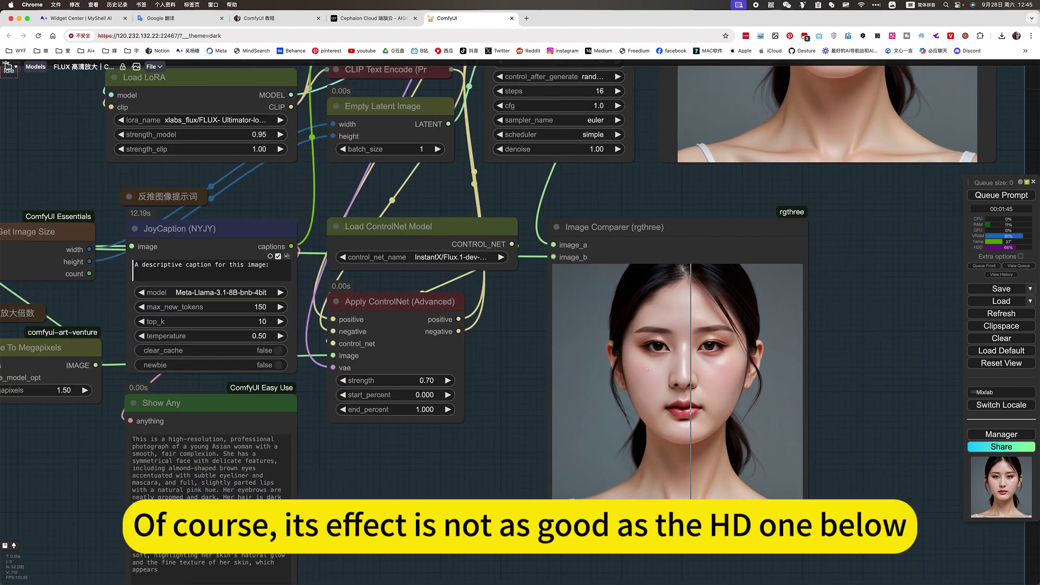
pyautogui.scroll(6, 691, 410)
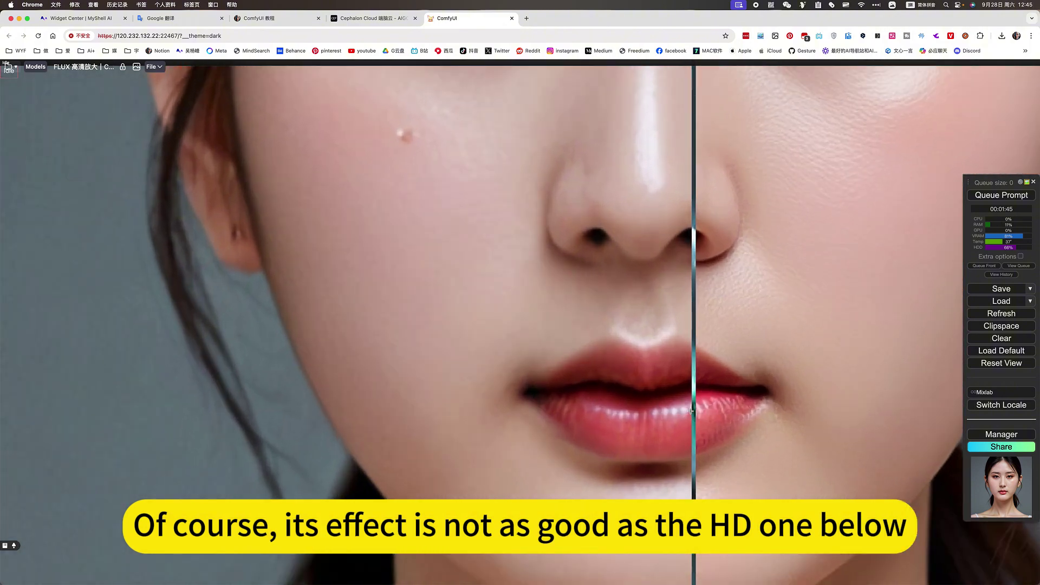
pyautogui.scroll(-4, 691, 410)
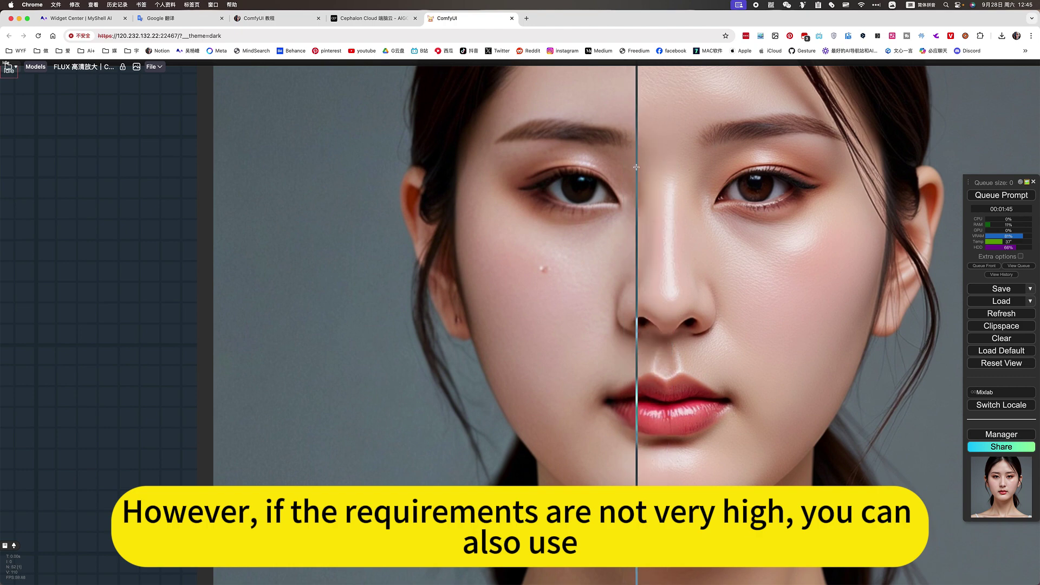
pyautogui.moveTo(621, 239); pyautogui.dragTo(521, 415)
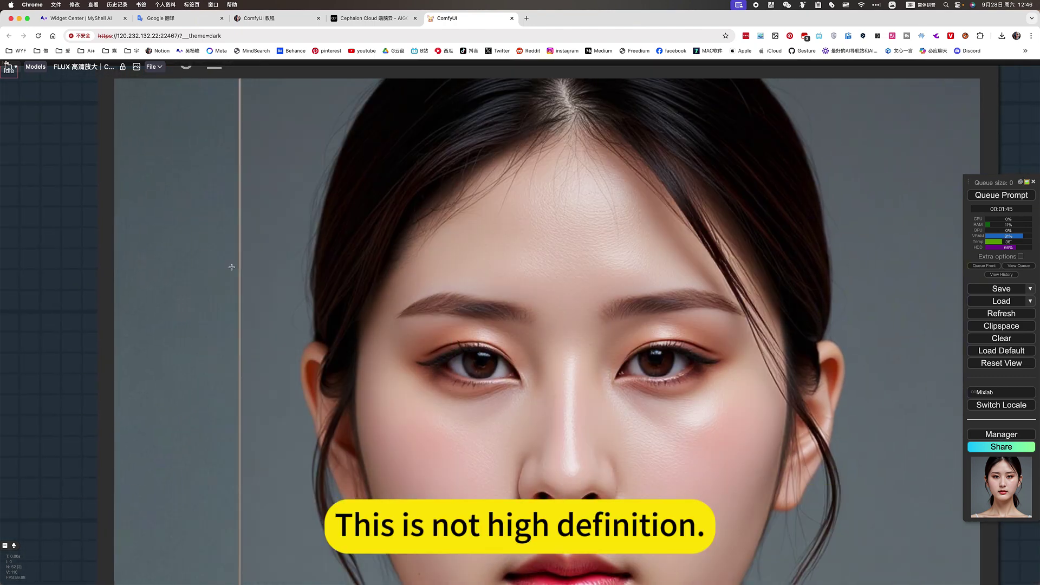
pyautogui.scroll(-6, 254, 269)
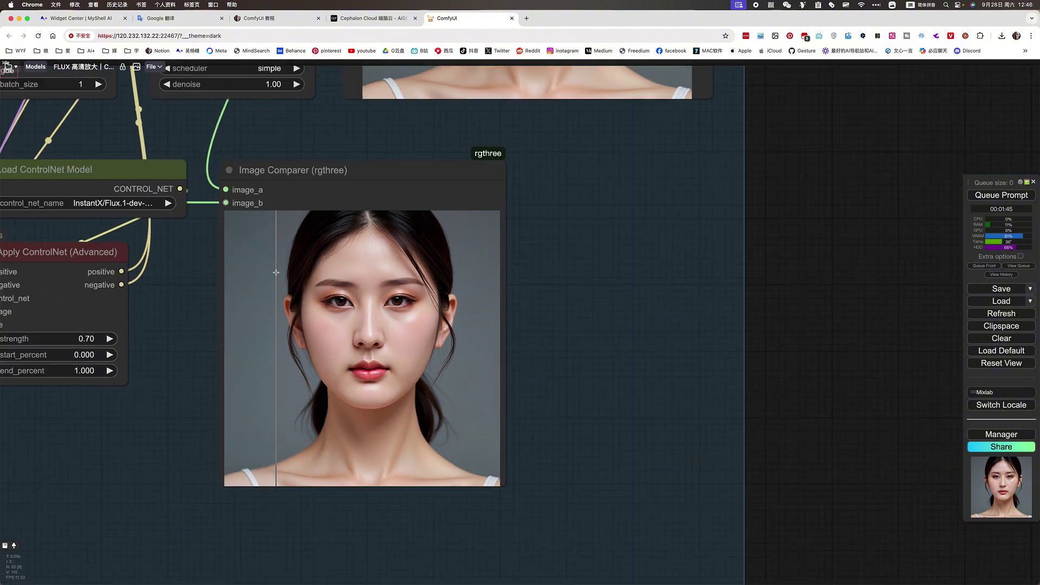
pyautogui.scroll(-8, 552, 358)
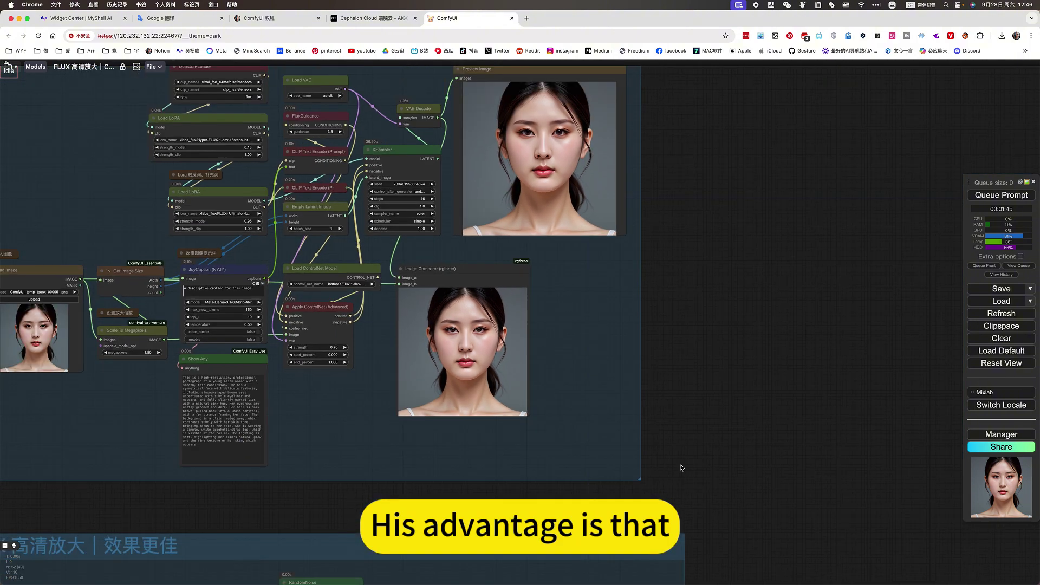
# - Return to the 效果更佳 workflow and re-examine its Image Comparer portrait up close against the original
pyautogui.moveTo(709, 455); pyautogui.dragTo(757, 223)
pyautogui.scroll(1, 758, 224)
pyautogui.moveTo(766, 455); pyautogui.dragTo(817, 210)
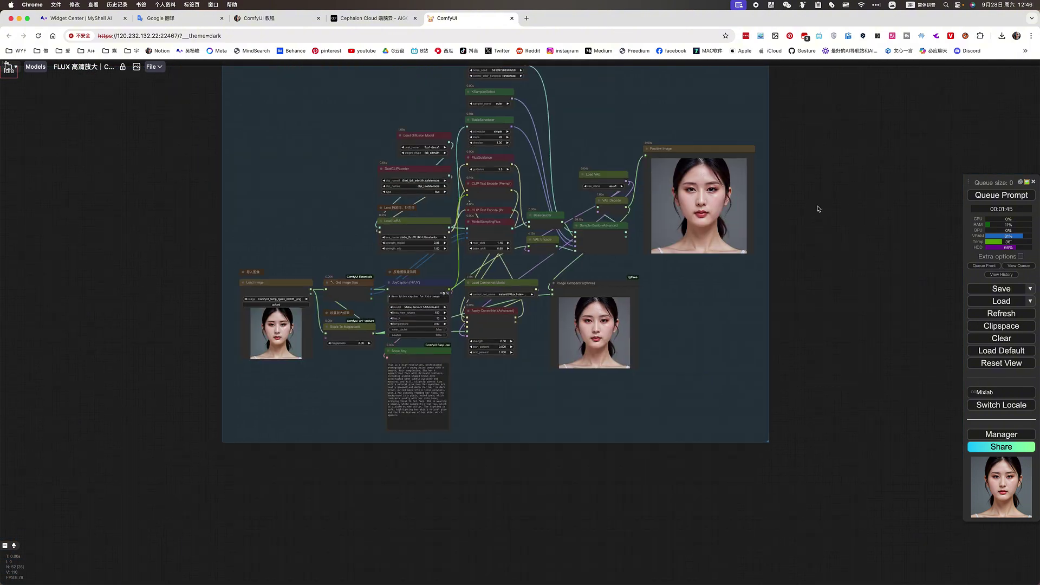
pyautogui.scroll(10, 598, 336)
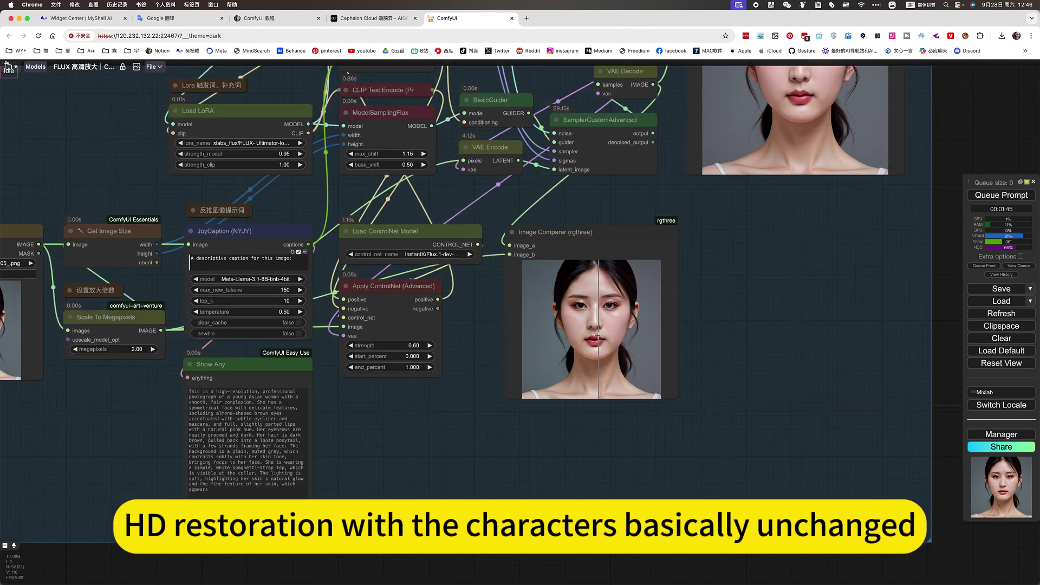
pyautogui.scroll(8, 598, 336)
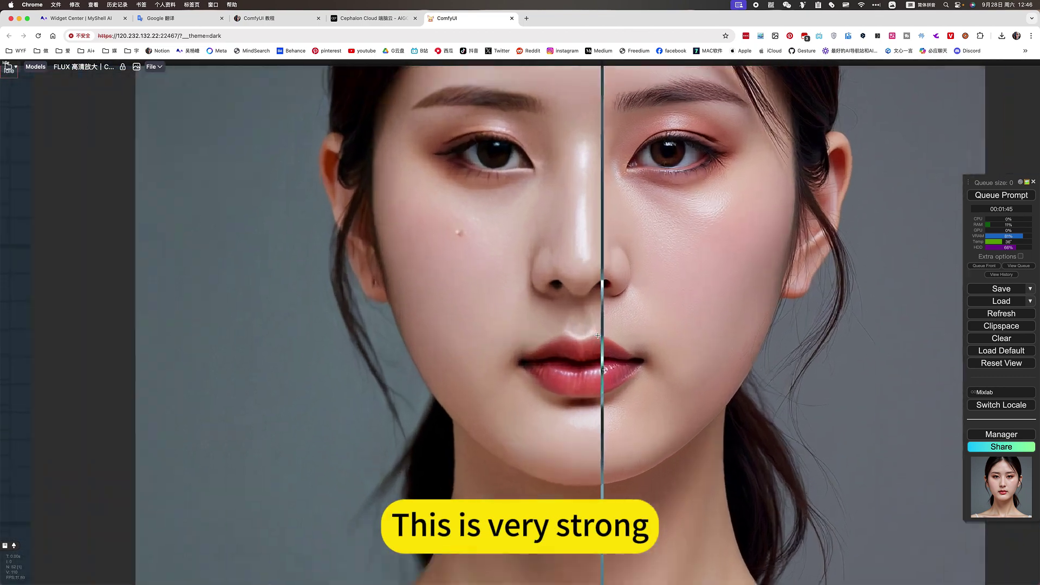
pyautogui.scroll(-5, 598, 336)
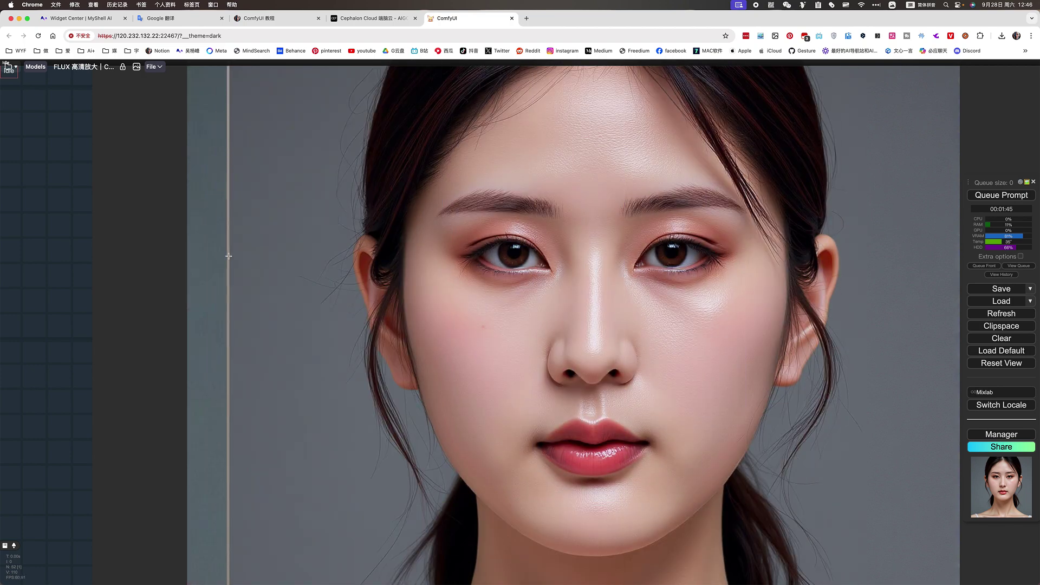
pyautogui.scroll(-7, 228, 255)
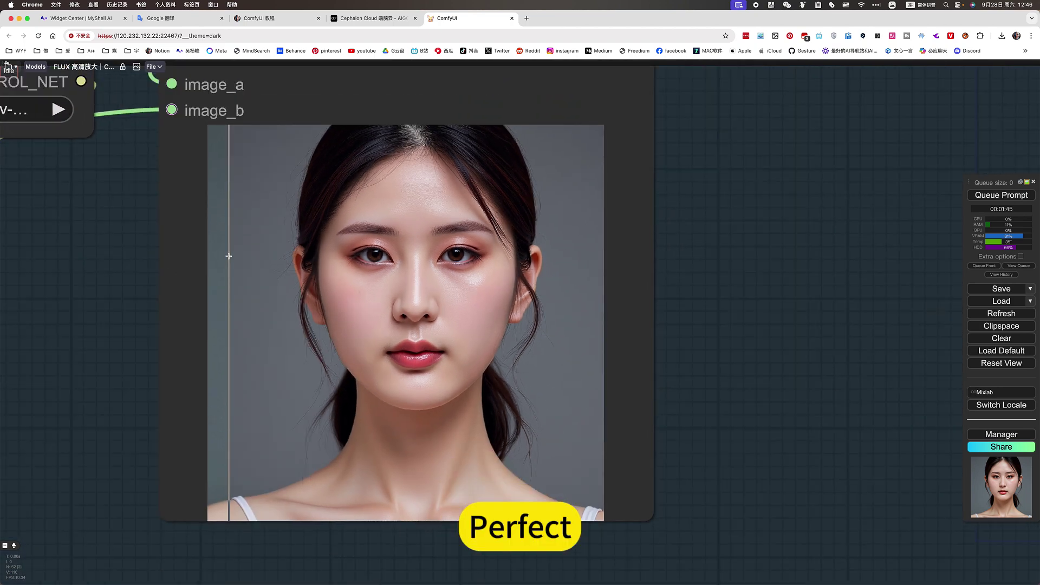
pyautogui.scroll(-8, 761, 401)
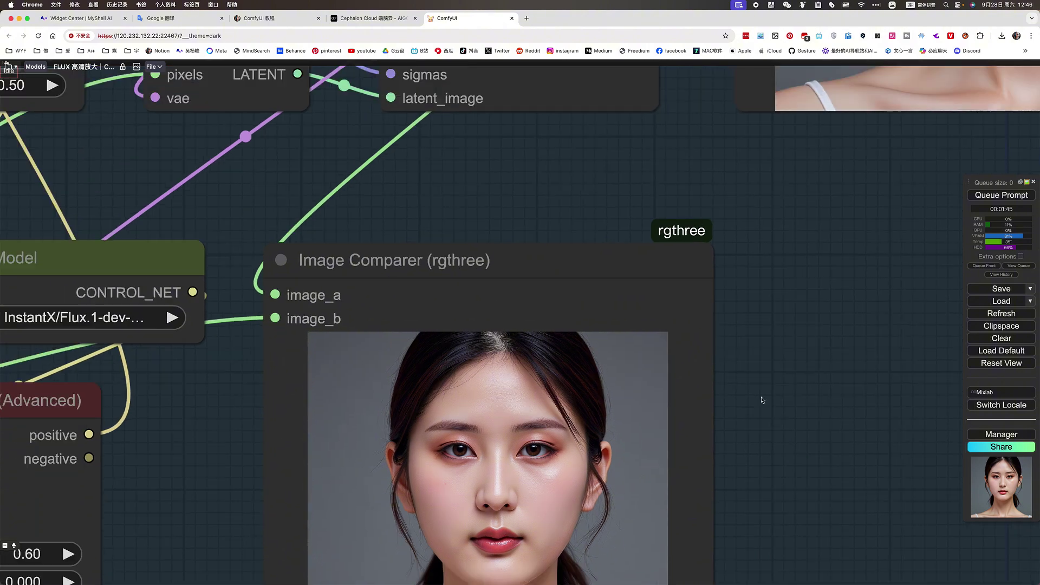
# - Look over the Hyper 快速版 and 效果更佳 workflow groups together on the canvas
pyautogui.scroll(-5, 761, 401)
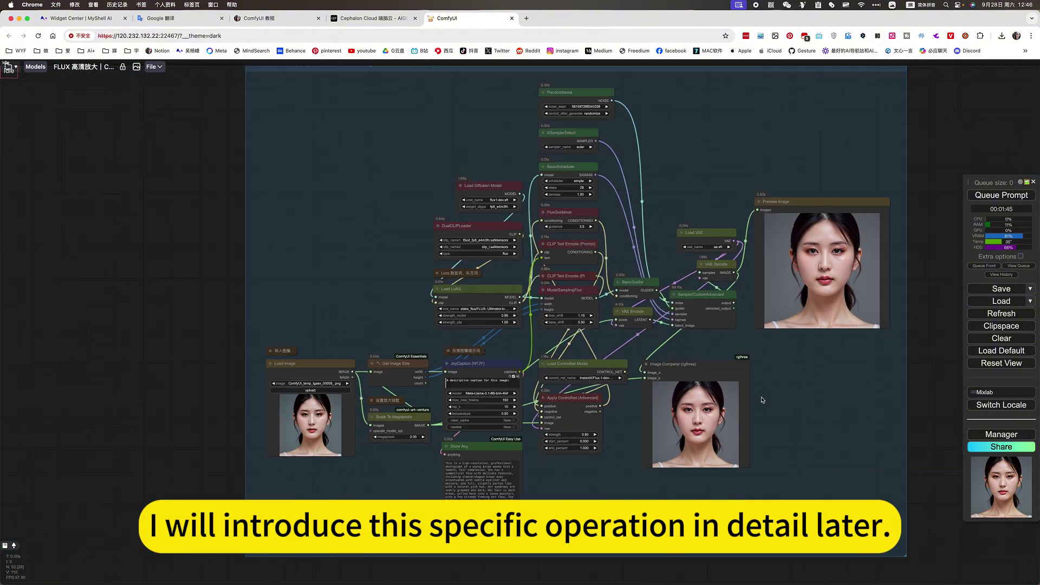
pyautogui.moveTo(908, 233); pyautogui.dragTo(845, 383)
pyautogui.scroll(-5, 801, 271)
pyautogui.moveTo(843, 198); pyautogui.dragTo(740, 260)
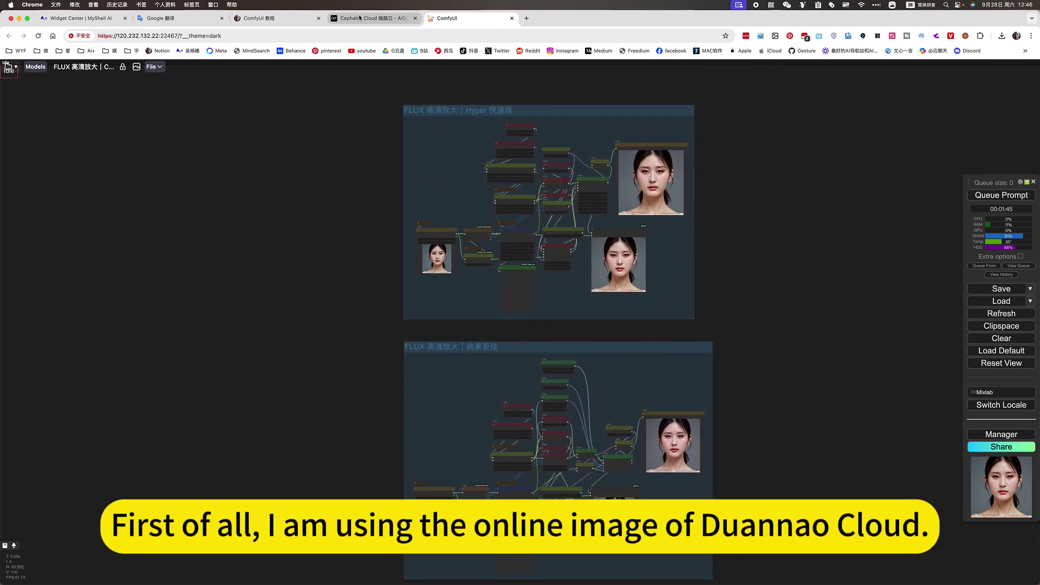
# - Switch to the Cephalon Cloud site and view the AIGC 应用 page with its available application images
pyautogui.click(358, 20)
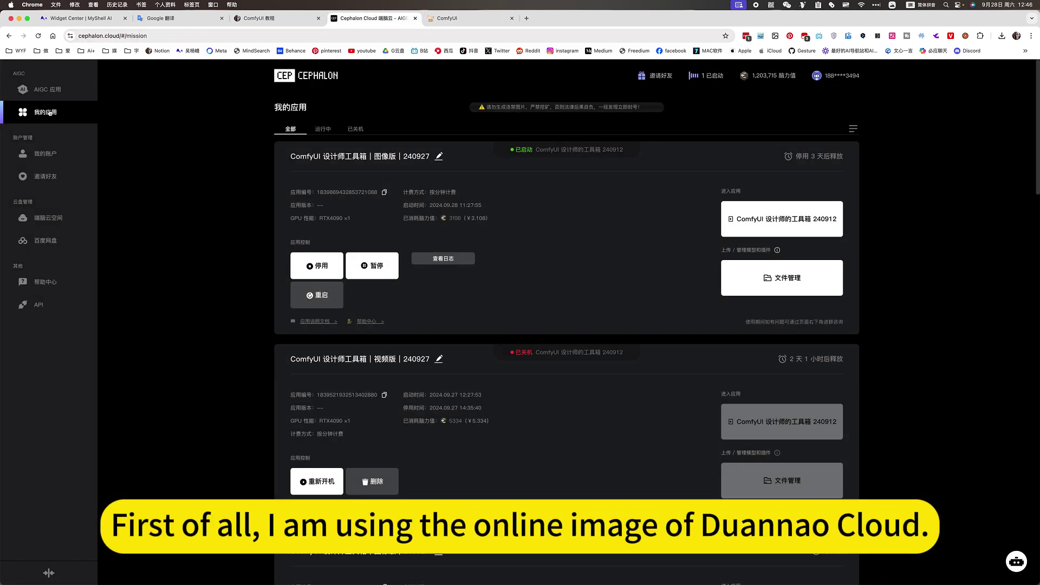
pyautogui.click(44, 89)
pyautogui.scroll(5, 142, 153)
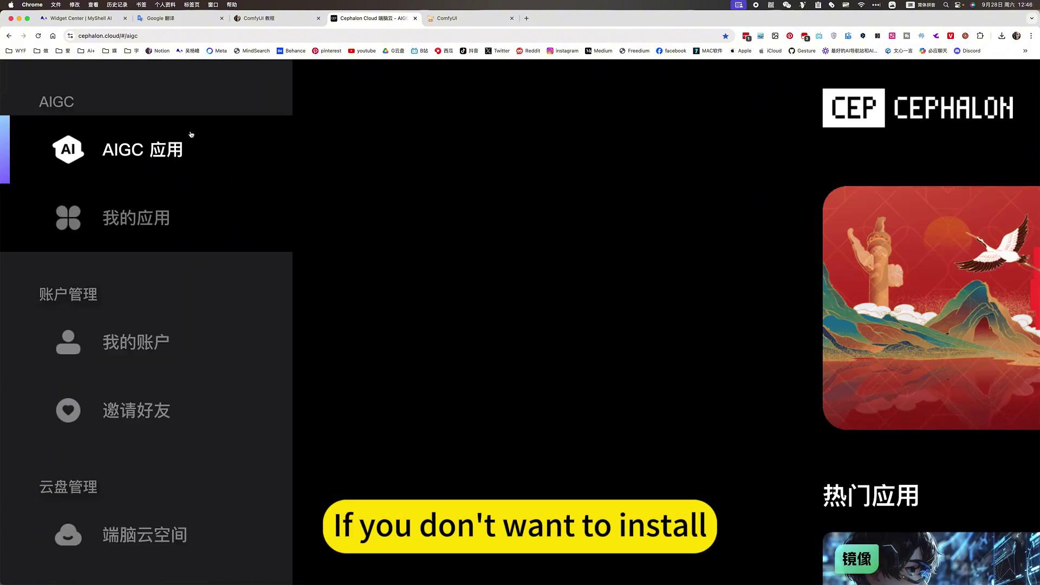
pyautogui.scroll(-2, 215, 162)
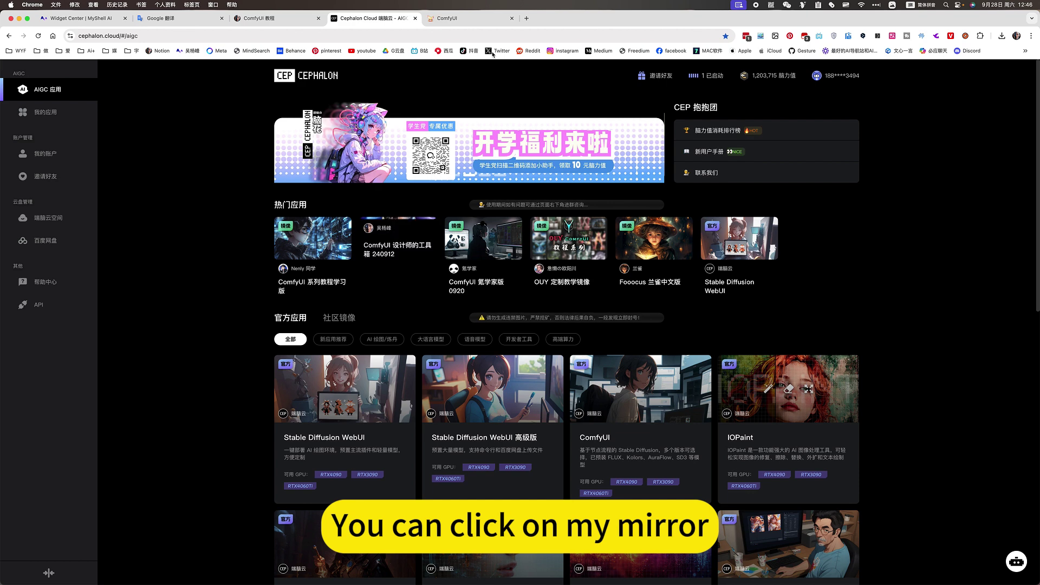
# - Return to ComfyUI, view the list of saved workflows in the Workspace, and close the list
pyautogui.click(445, 22)
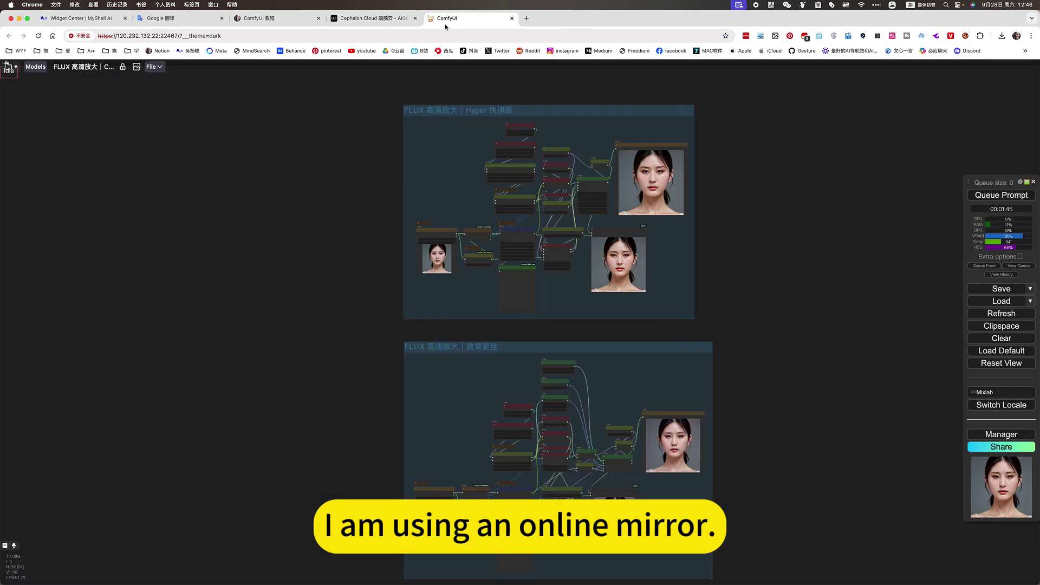
pyautogui.click(12, 69)
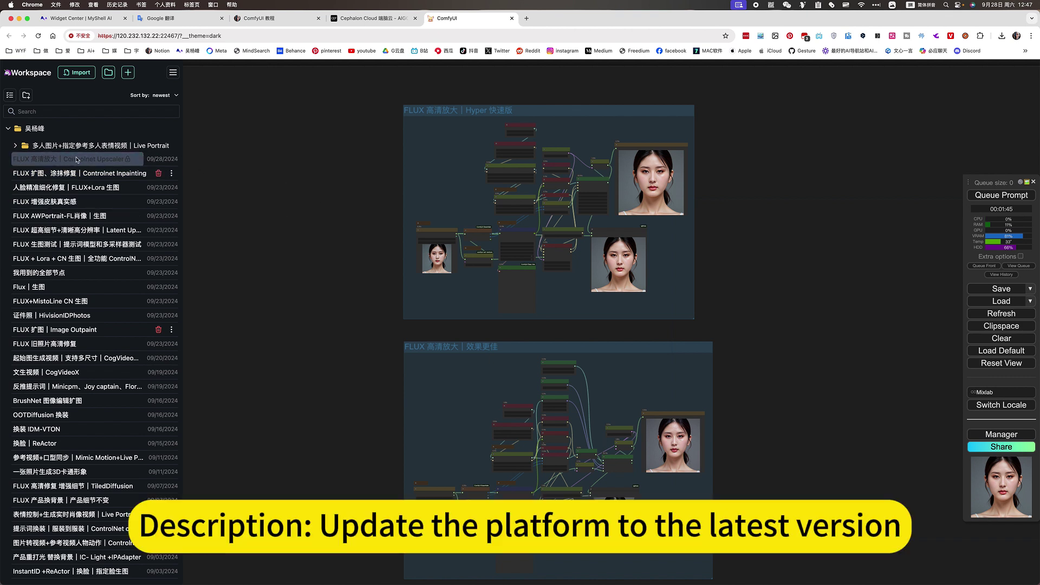
pyautogui.click(731, 256)
# - Look over the complete node layout of the FLUX 高清放大｜效果更佳 workflow group
pyautogui.moveTo(775, 365); pyautogui.dragTo(767, 247)
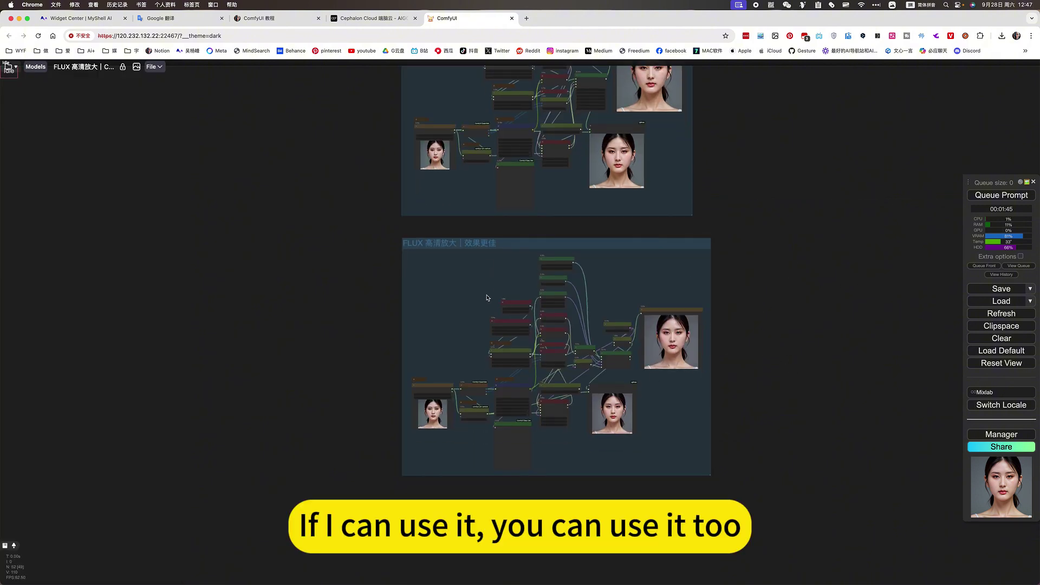
pyautogui.scroll(5, 487, 297)
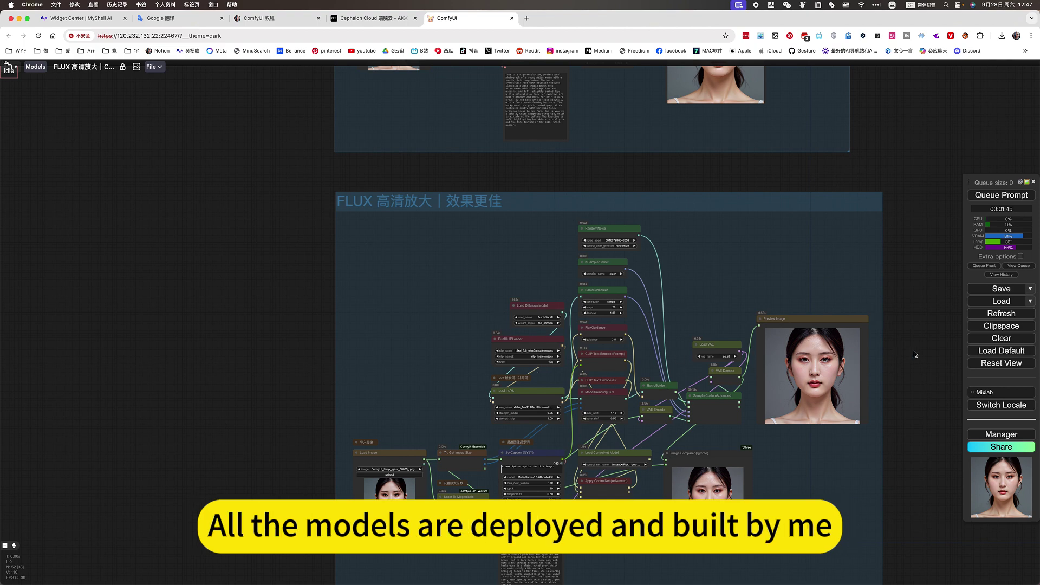
pyautogui.moveTo(890, 342); pyautogui.dragTo(824, 285)
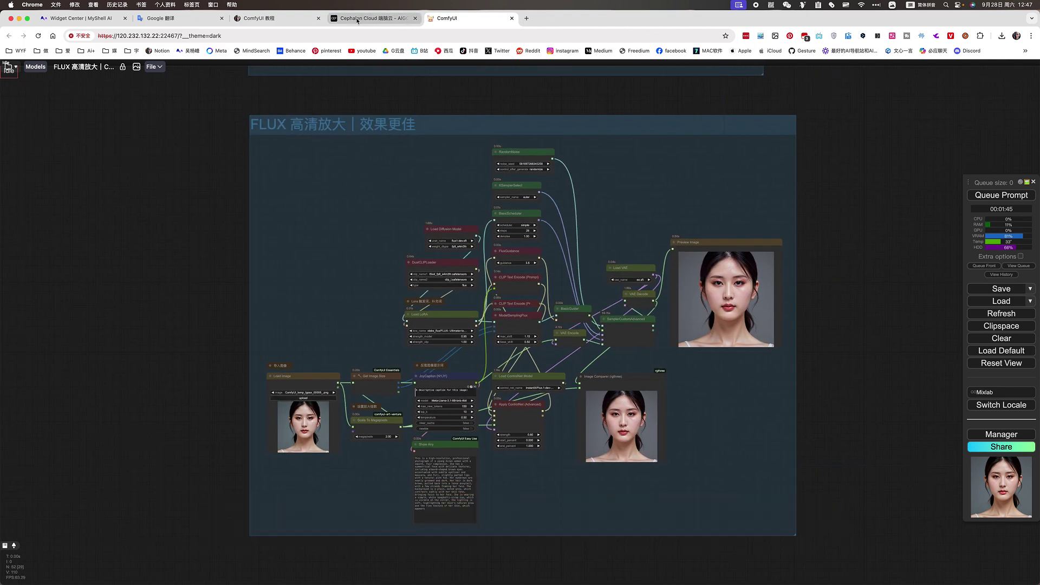
# - Switch to the ComfyUI 教程 notes page, jump to its workflow section, and collapse and reopen the ComfyUI 设计师工具箱｜图像版 list
pyautogui.click(270, 17)
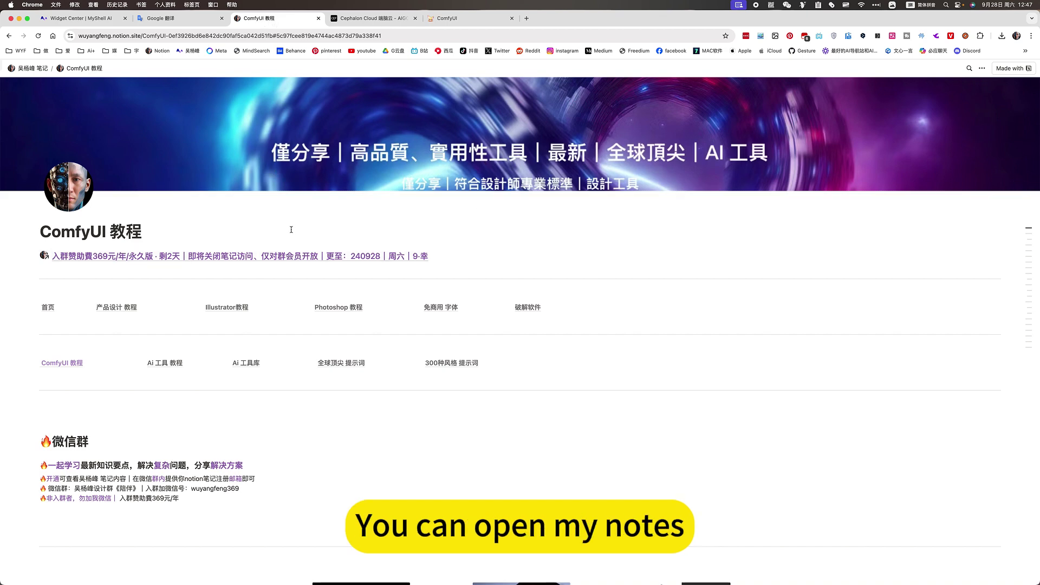
pyautogui.scroll(-2, 291, 230)
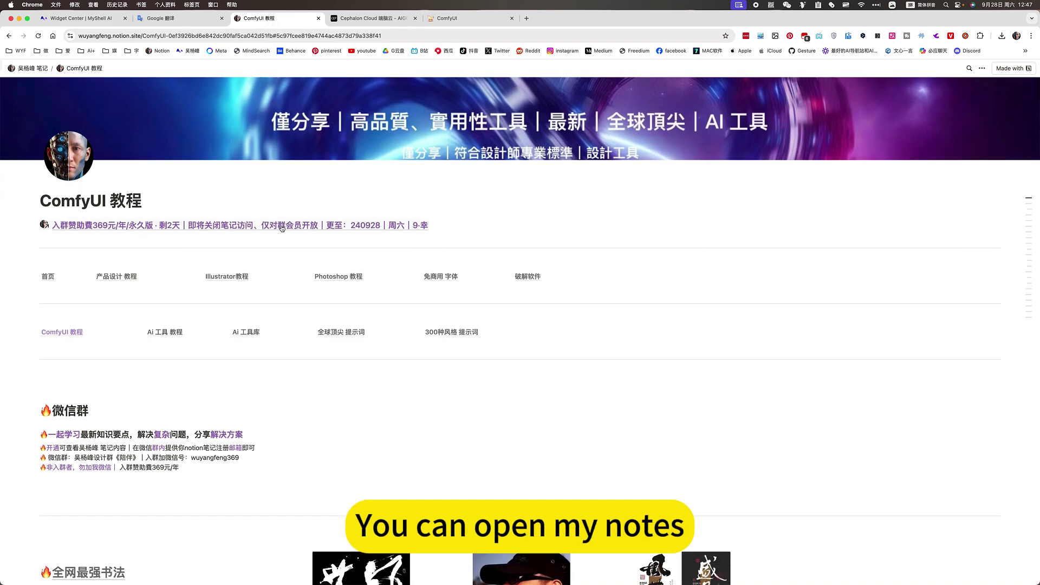
pyautogui.click(67, 333)
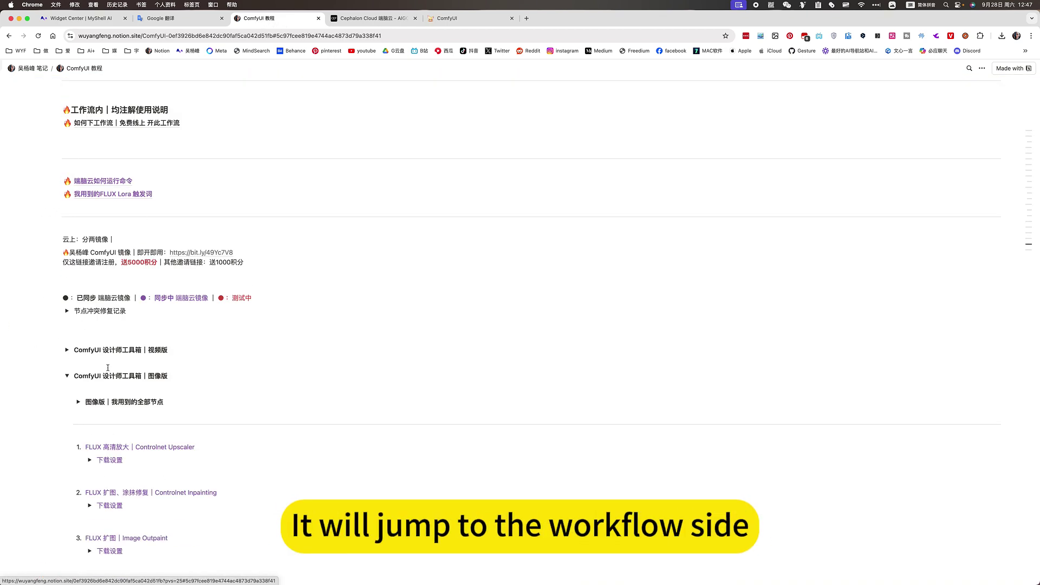
pyautogui.click(67, 375)
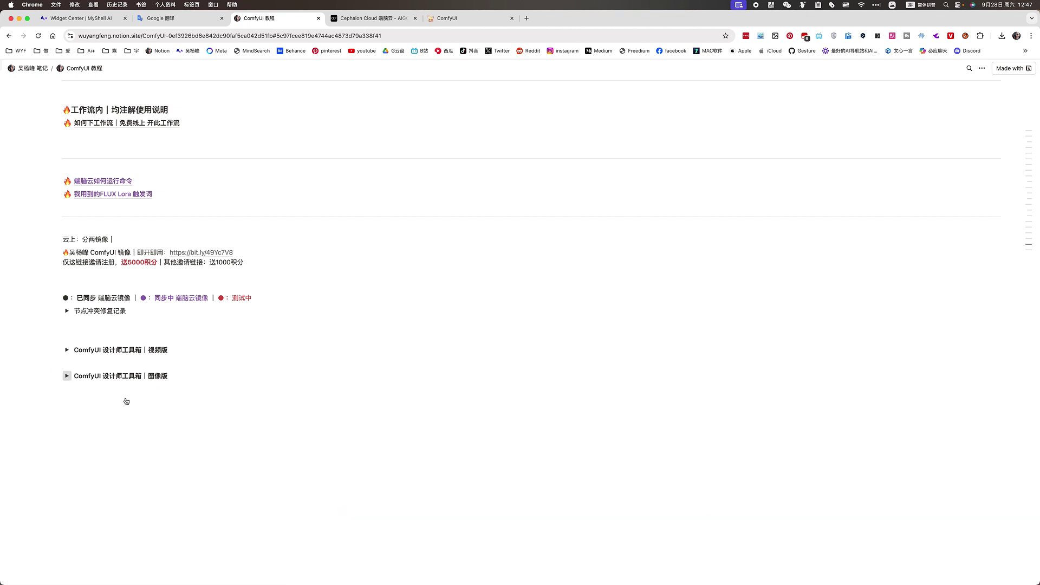
pyautogui.scroll(-1, 127, 402)
pyautogui.click(68, 320)
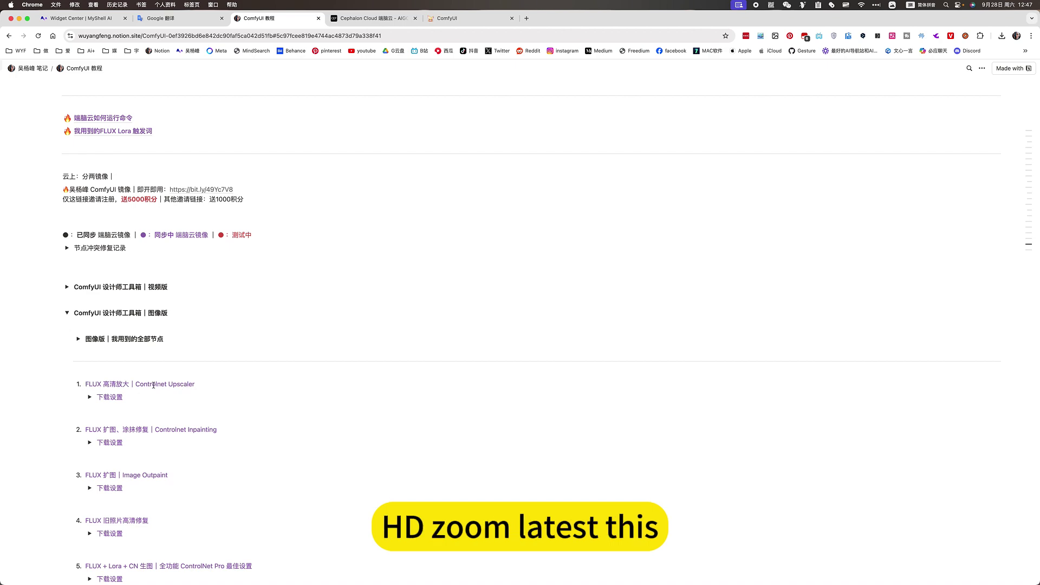
# - Expand the 下载设置 of FLUX 高清放大｜Controlnet Upscaler, view its model link, online demo and workflow file, and collapse the 图像版 list
pyautogui.moveTo(135, 384); pyautogui.dragTo(200, 383)
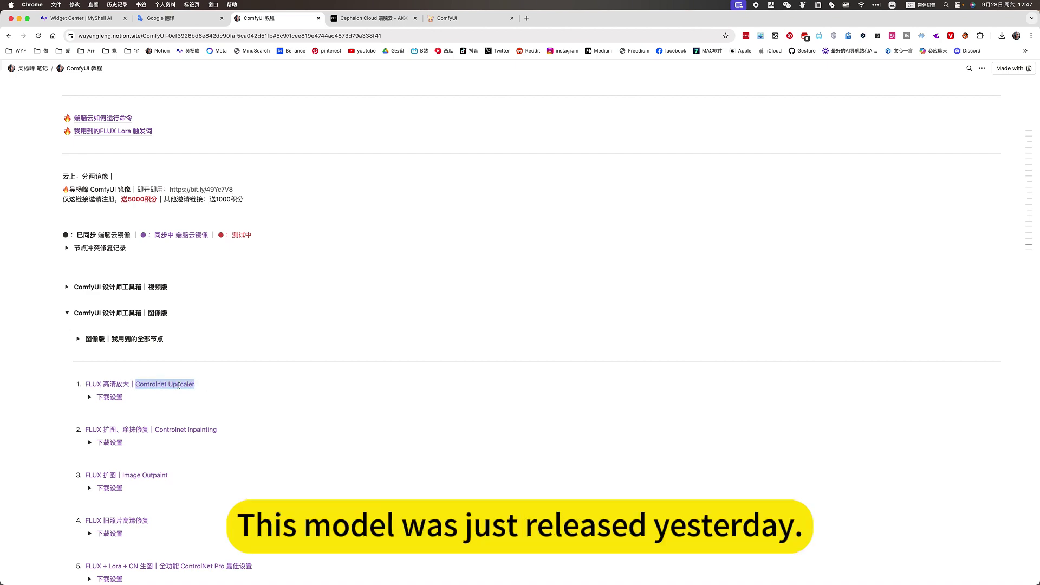
pyautogui.click(89, 399)
pyautogui.scroll(-6, 181, 408)
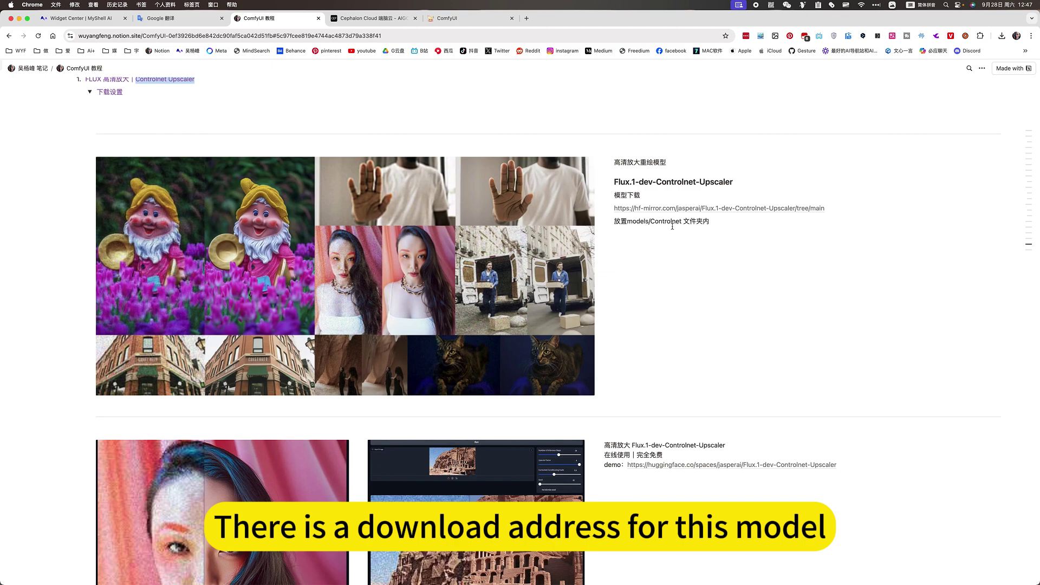
pyautogui.scroll(-3, 670, 230)
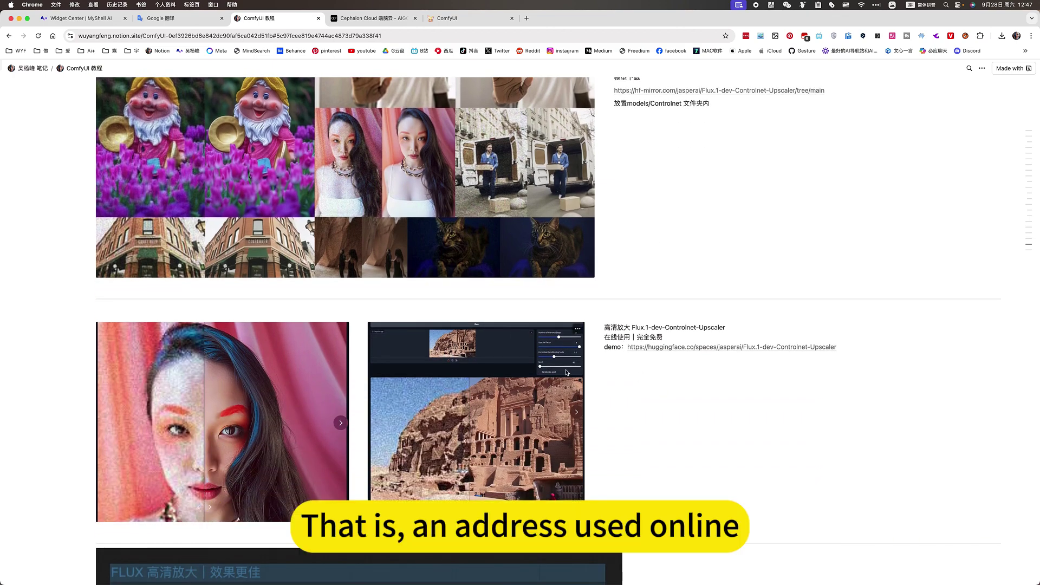
pyautogui.scroll(-3, 626, 372)
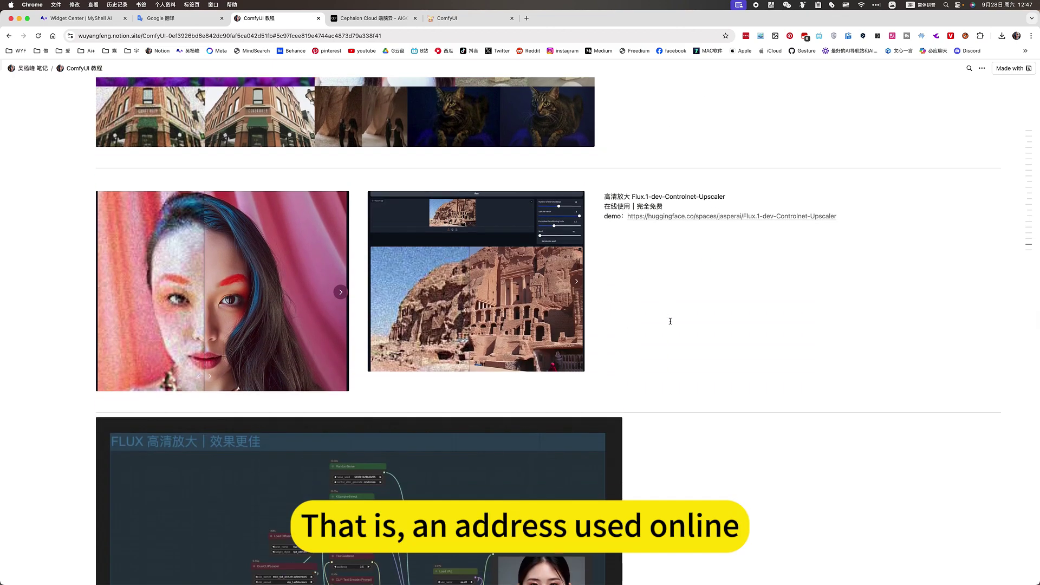
pyautogui.scroll(-6, 670, 321)
pyautogui.scroll(-4, 475, 342)
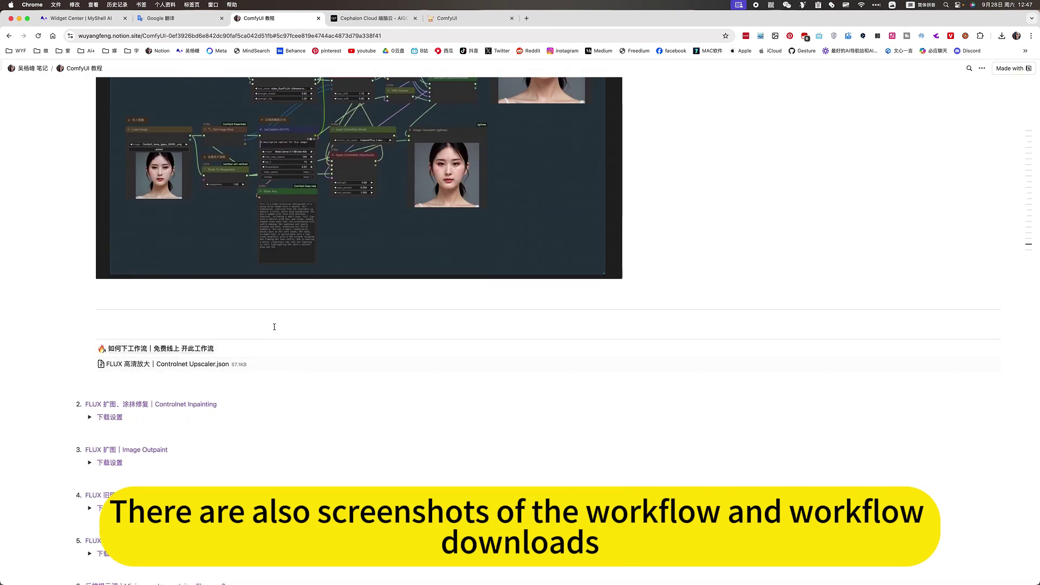
pyautogui.scroll(20, 274, 325)
pyautogui.scroll(-15, 245, 283)
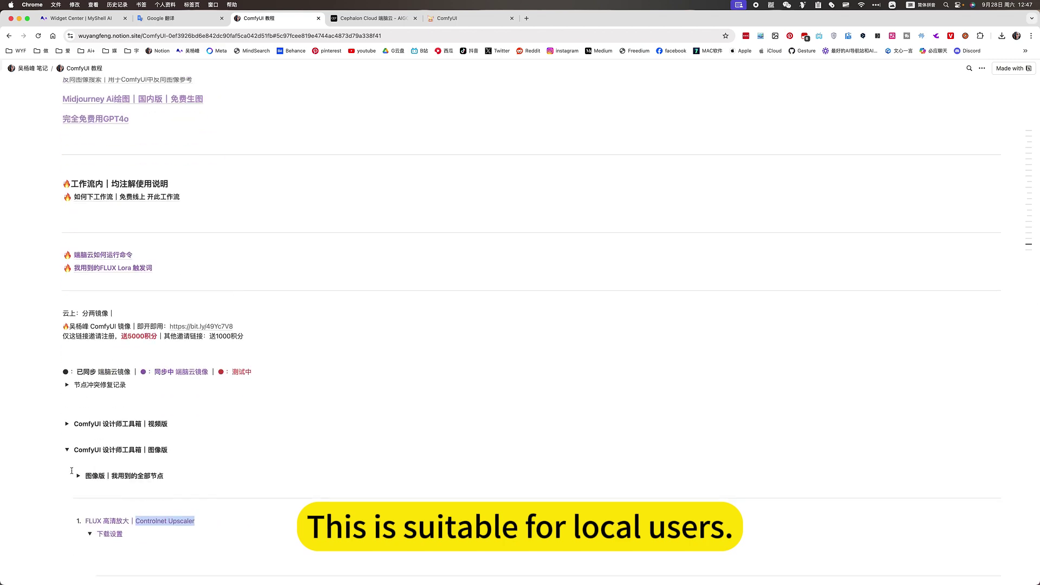
pyautogui.click(67, 450)
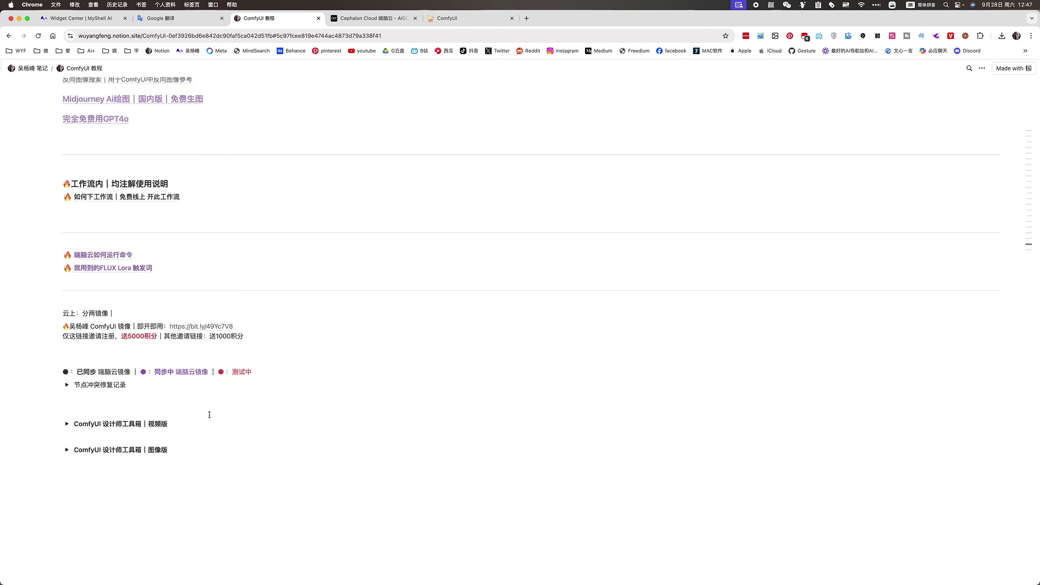
pyautogui.scroll(1, 200, 421)
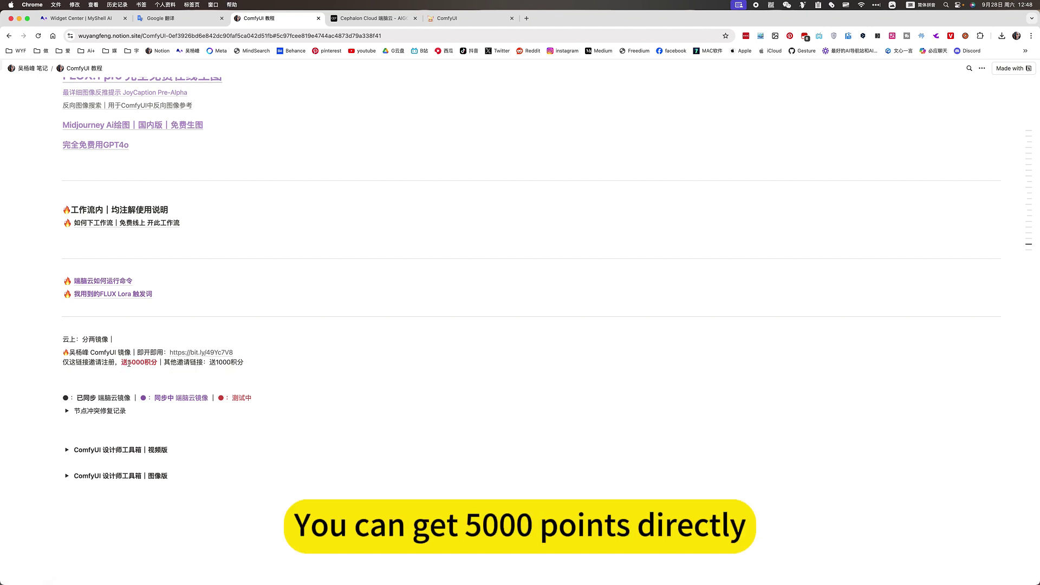
# - Return to ComfyUI and examine the Hyper LoRA settings in the first Load LoRA node of the FLUX 高清放大｜Hyper 快速版 group
pyautogui.click(368, 20)
pyautogui.click(455, 19)
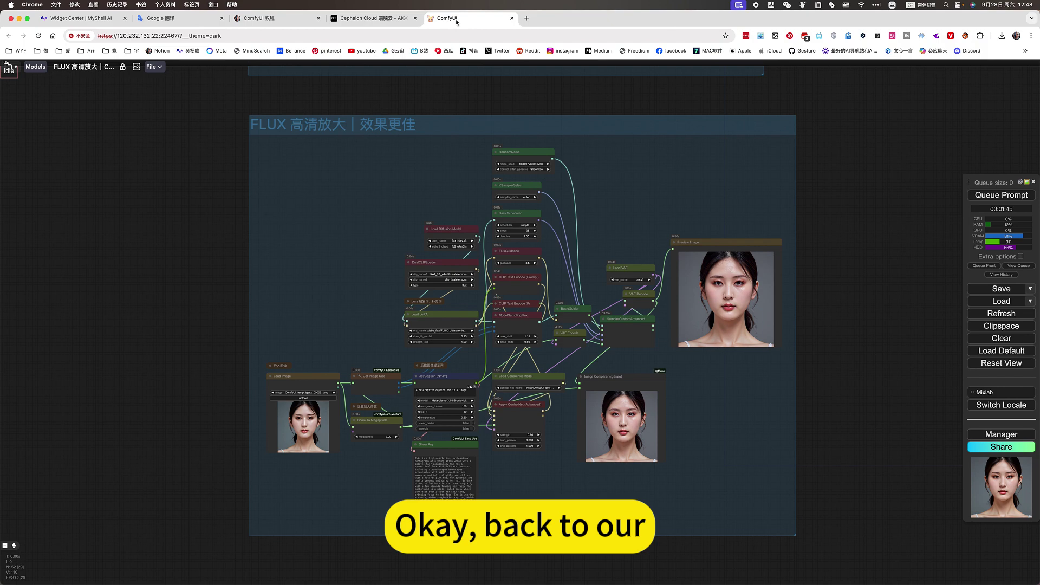
pyautogui.scroll(-5, 817, 268)
pyautogui.moveTo(838, 323); pyautogui.dragTo(826, 536)
pyautogui.scroll(1, 607, 198)
pyautogui.scroll(3, 607, 198)
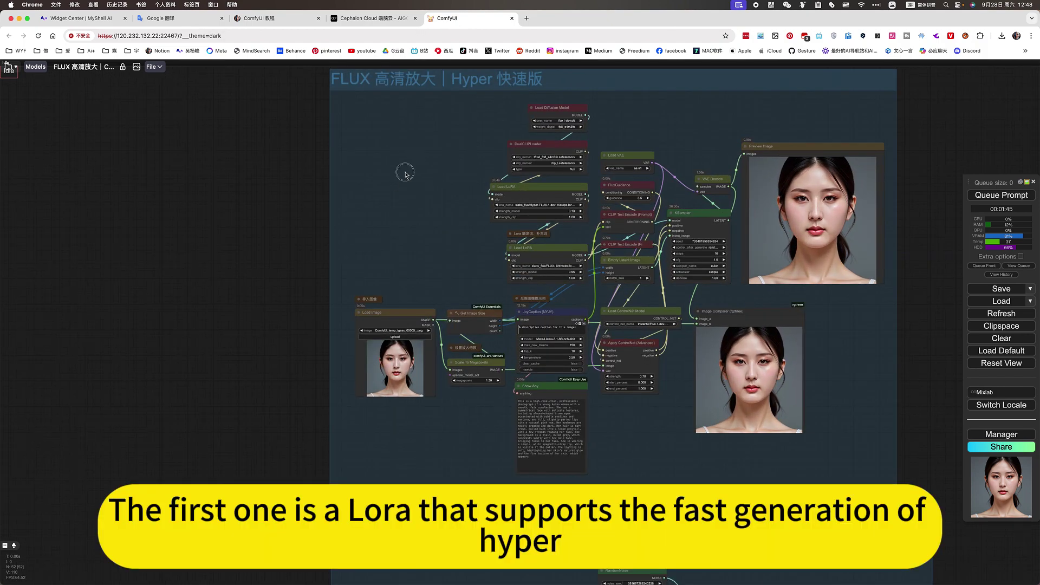
pyautogui.scroll(3, 398, 177)
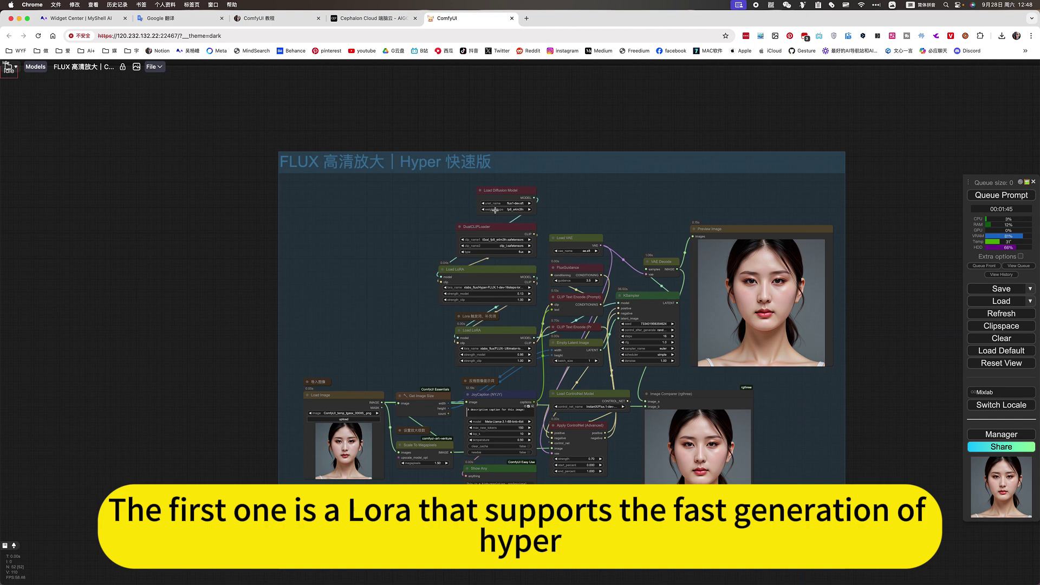
pyautogui.scroll(5, 495, 212)
pyautogui.scroll(10, 510, 332)
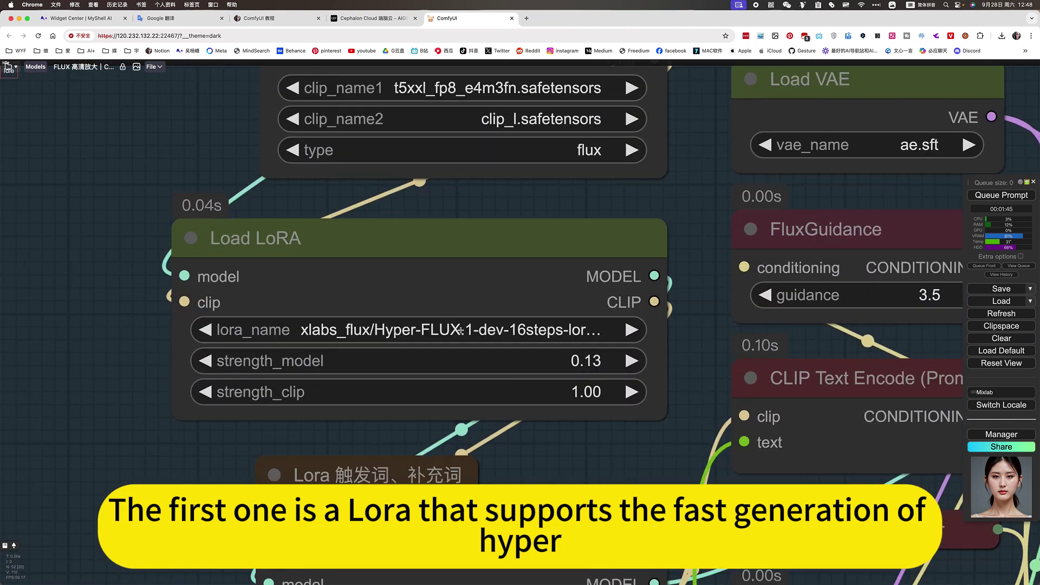
pyautogui.scroll(-5, 460, 330)
pyautogui.scroll(-8, 534, 428)
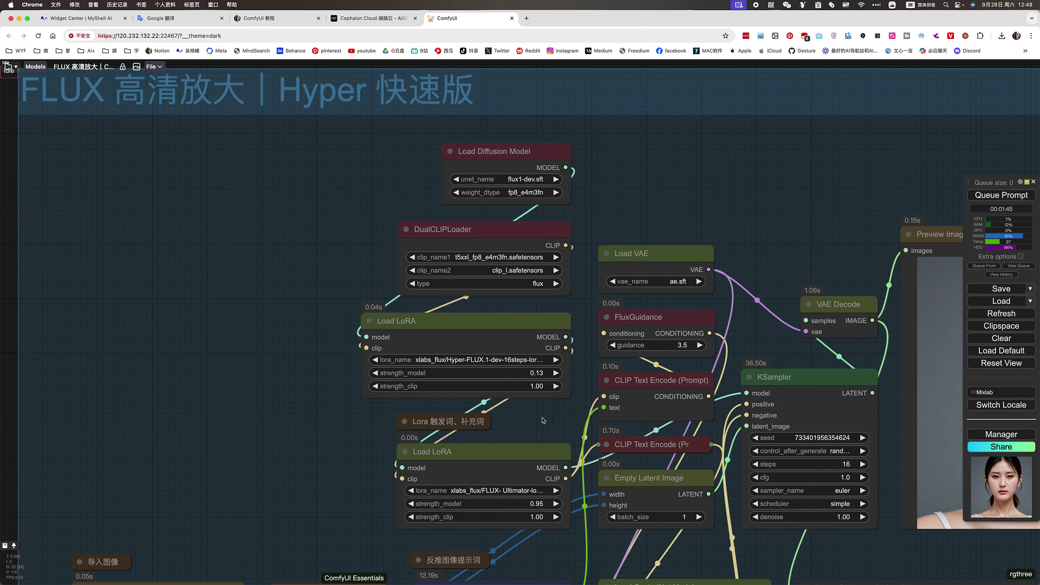
# - View the available LoRA models in the second Load LoRA node and close the list without changing the selection
pyautogui.scroll(6, 487, 349)
pyautogui.click(488, 349)
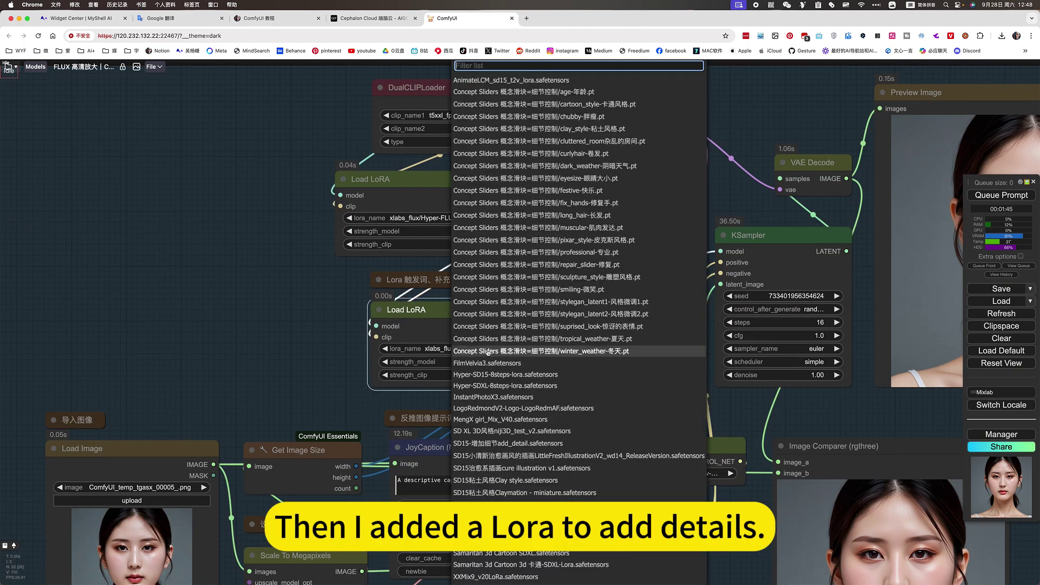
pyautogui.scroll(-10, 554, 400)
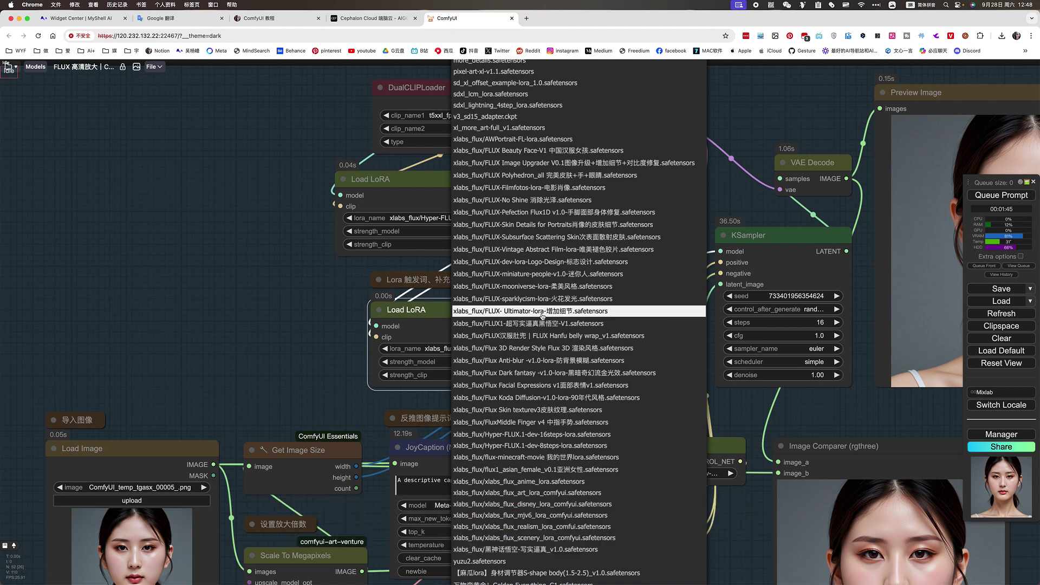
pyautogui.click(303, 333)
pyautogui.scroll(-3, 303, 337)
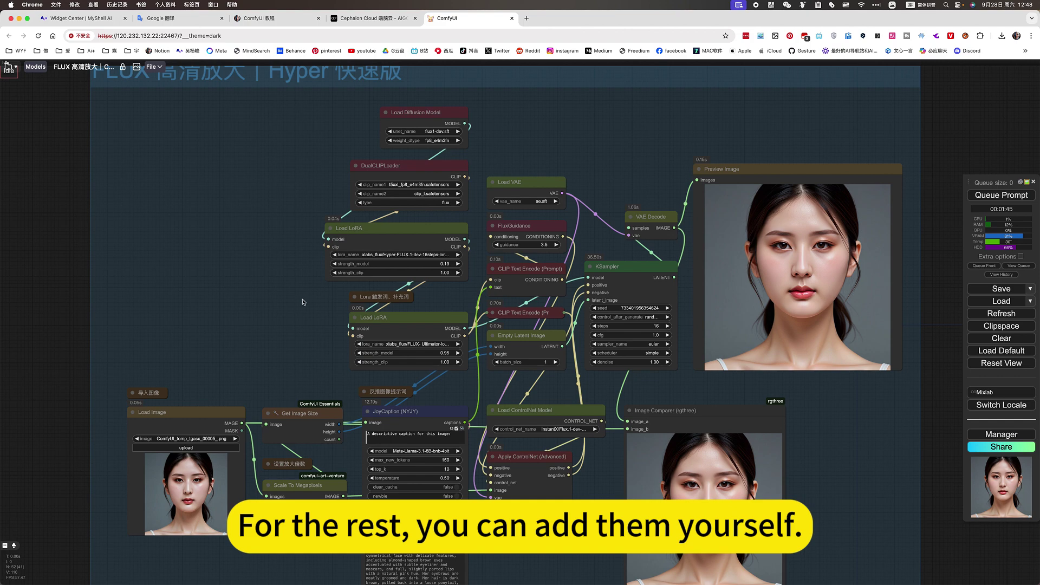
# - Examine the Load Image and Scale To Megapixels nodes together with the 设置放大倍数 note in the Hyper 快速版 group
pyautogui.moveTo(290, 310); pyautogui.dragTo(320, 228)
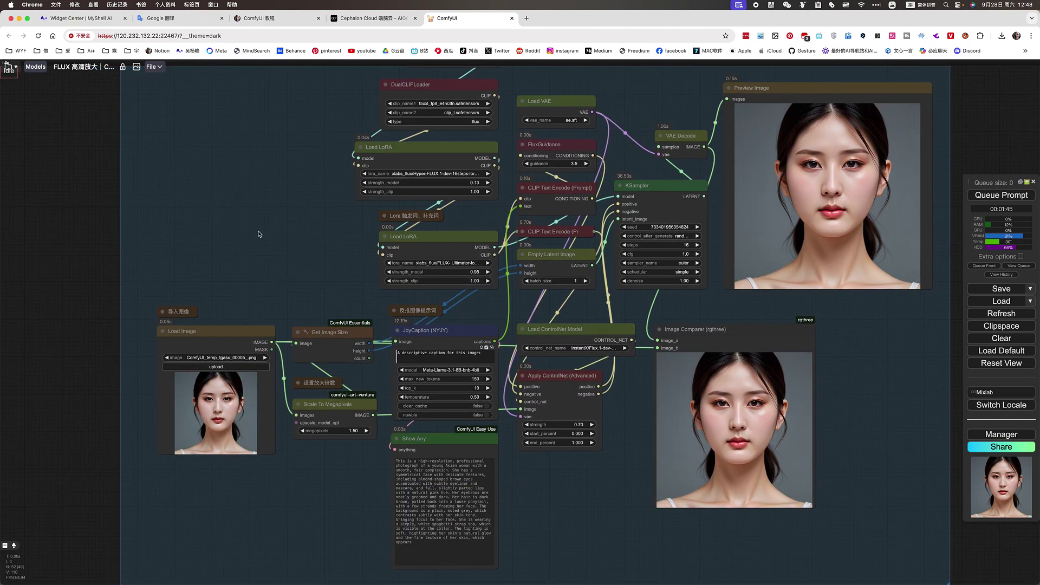
pyautogui.scroll(4, 353, 227)
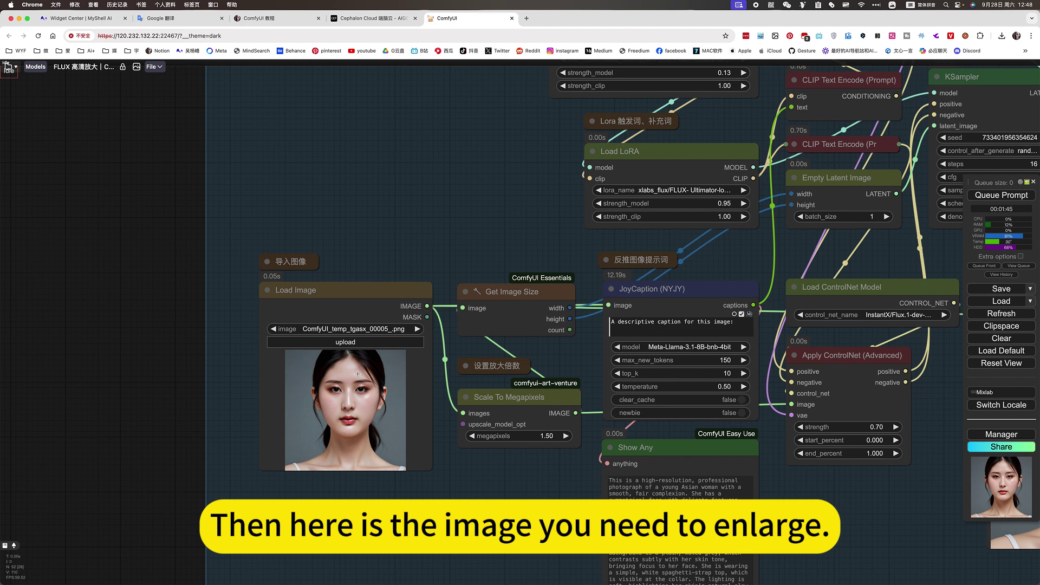
pyautogui.click(523, 407)
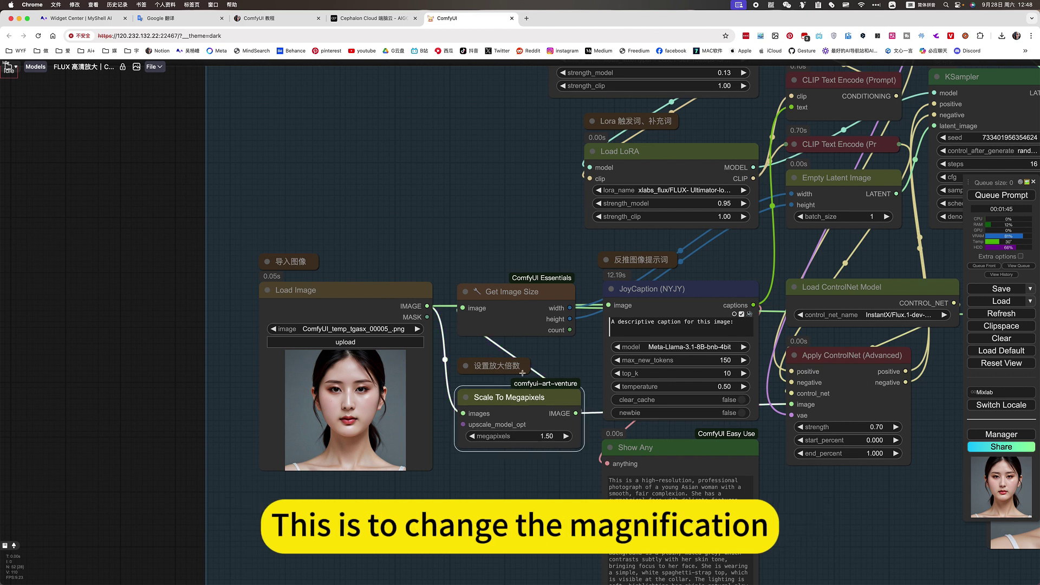
pyautogui.click(496, 364)
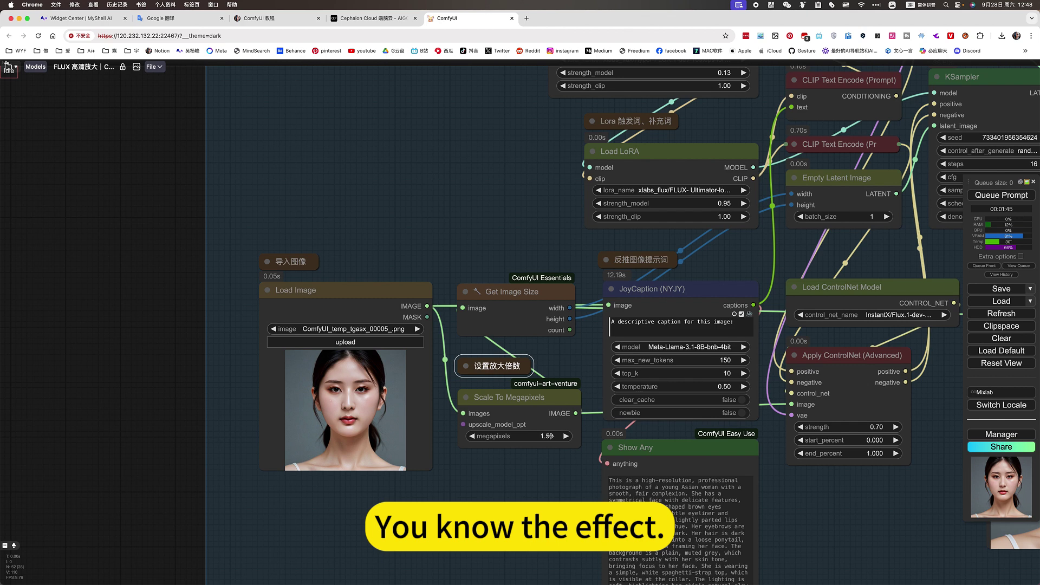
# - Examine the JoyCaption node and the generated image description in the Show Any node
pyautogui.moveTo(535, 355); pyautogui.dragTo(415, 342)
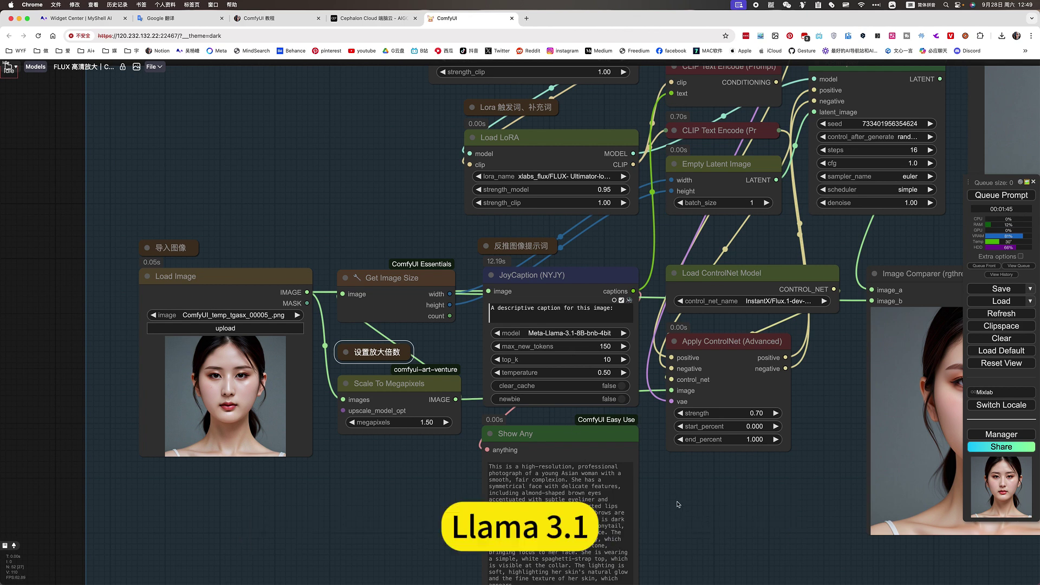
pyautogui.moveTo(678, 504); pyautogui.dragTo(653, 414)
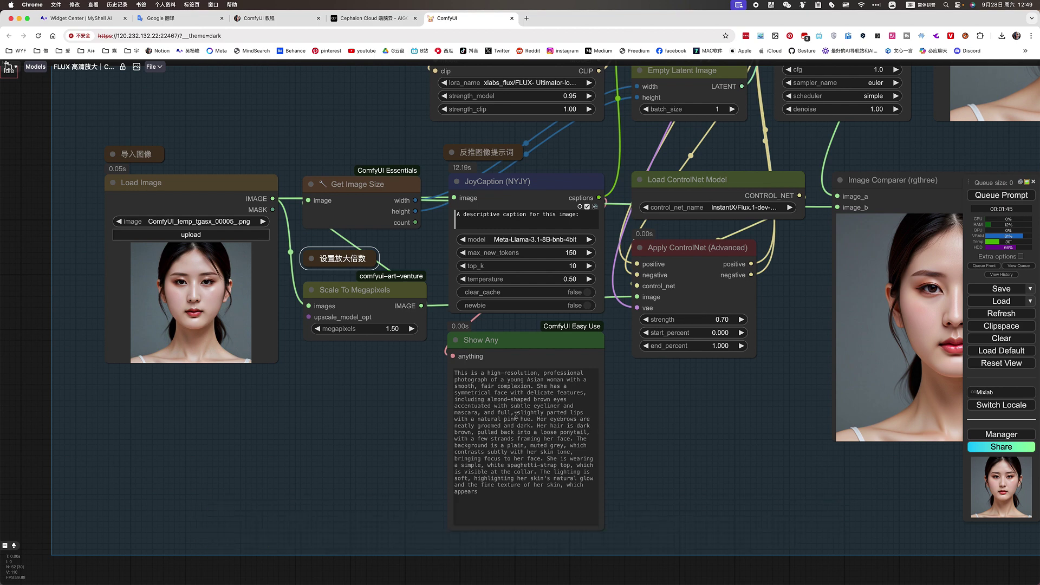
pyautogui.scroll(-6, 599, 425)
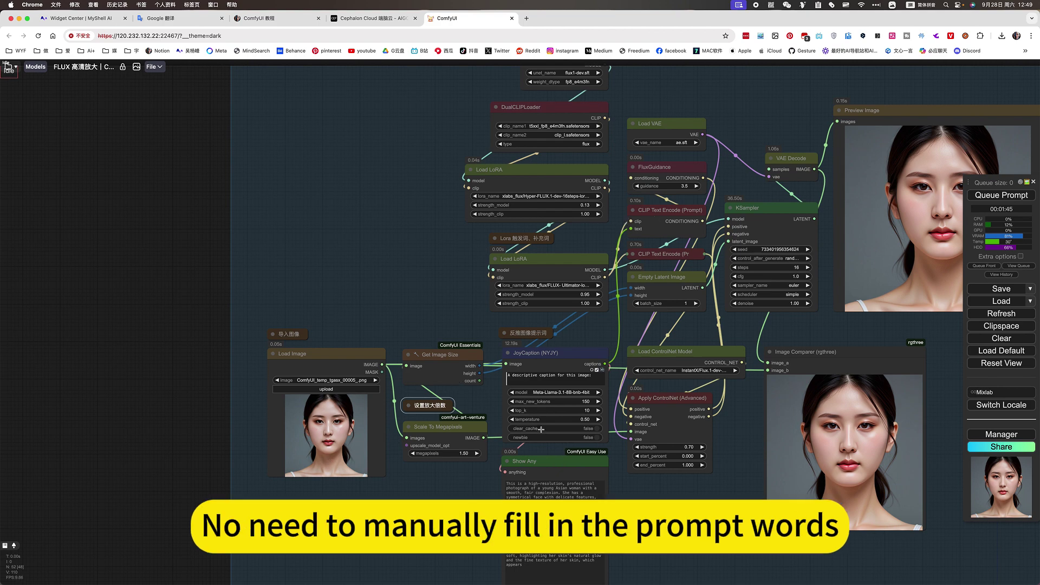
# - View the available models in the Load ControlNet Model node and close the list without choosing another one
pyautogui.moveTo(650, 486); pyautogui.dragTo(614, 483)
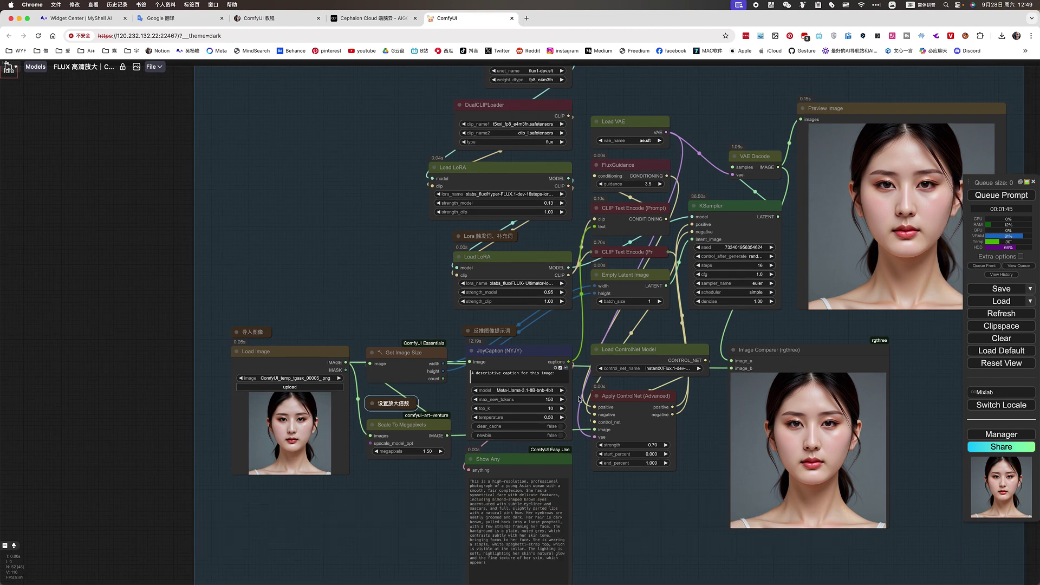
pyautogui.click(672, 369)
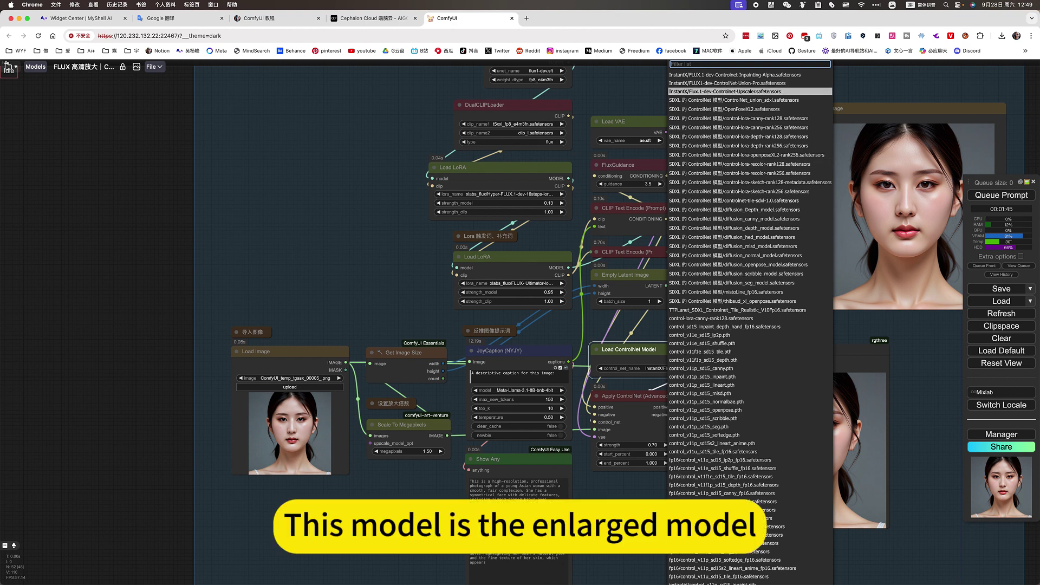
pyautogui.press('Escape')
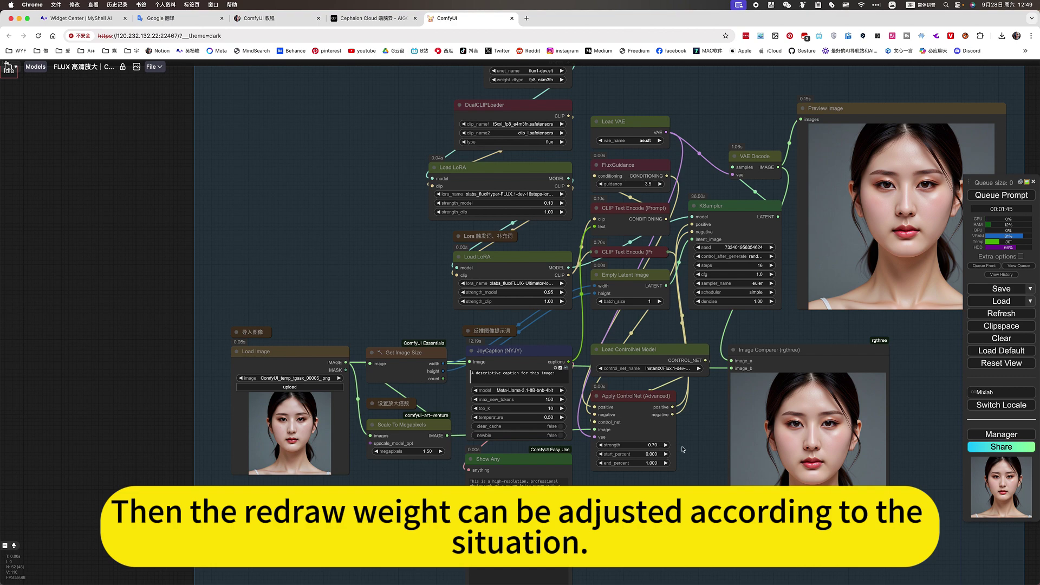
# - Examine the strength setting of the Apply ControlNet (Advanced) node and the neighbouring Image Comparer node
pyautogui.scroll(8, 692, 450)
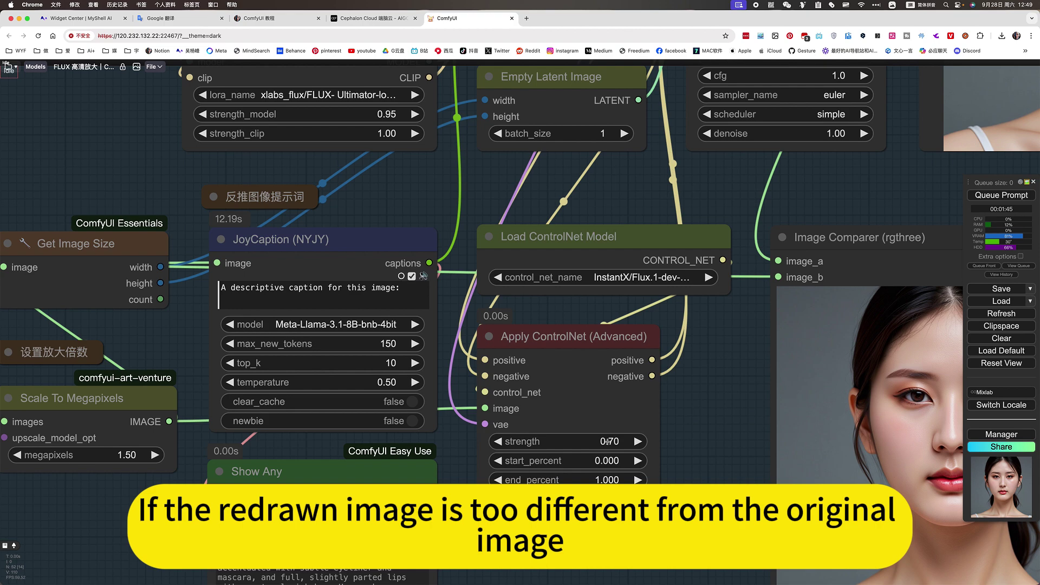
pyautogui.scroll(-4, 612, 442)
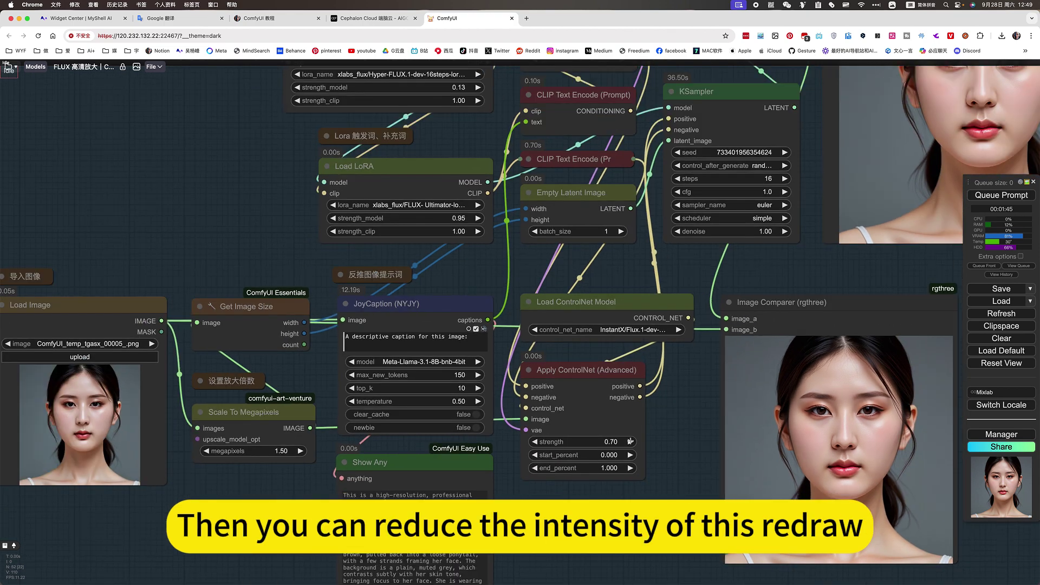
pyautogui.scroll(2, 626, 349)
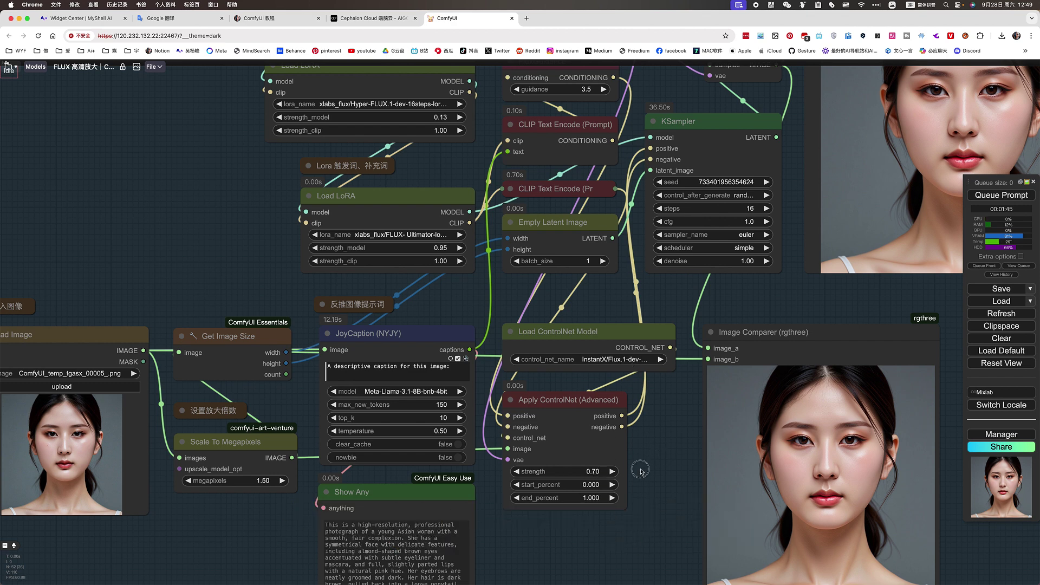
pyautogui.hscroll(3, 637, 468)
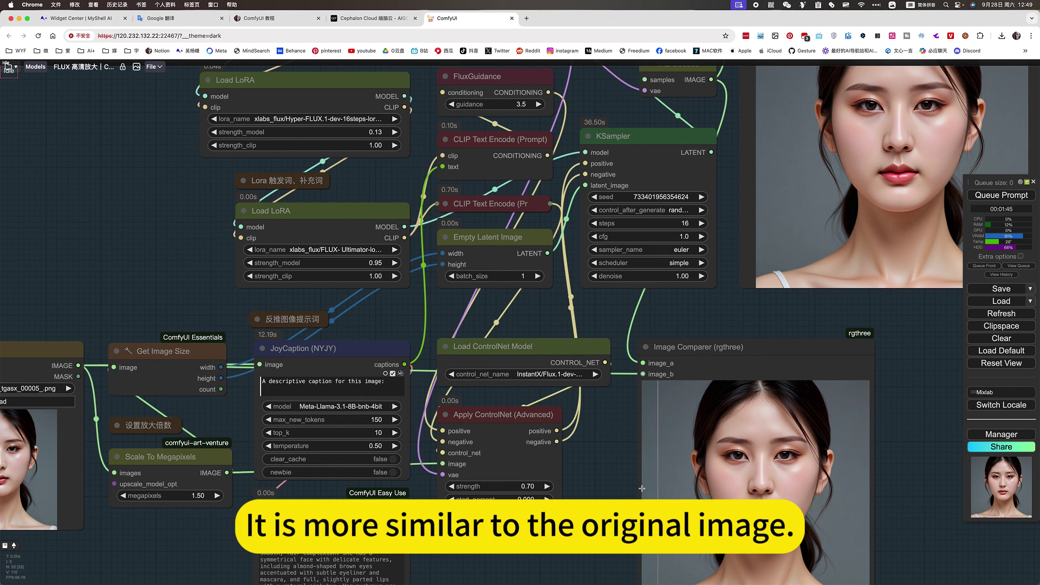
# - Choose xlabs_flux/Hyper-FLUX.1-dev-8steps-lora.safetensors as the LoRA in the upper Load LoRA node of the Hyper 快速版 group
pyautogui.scroll(5, 593, 453)
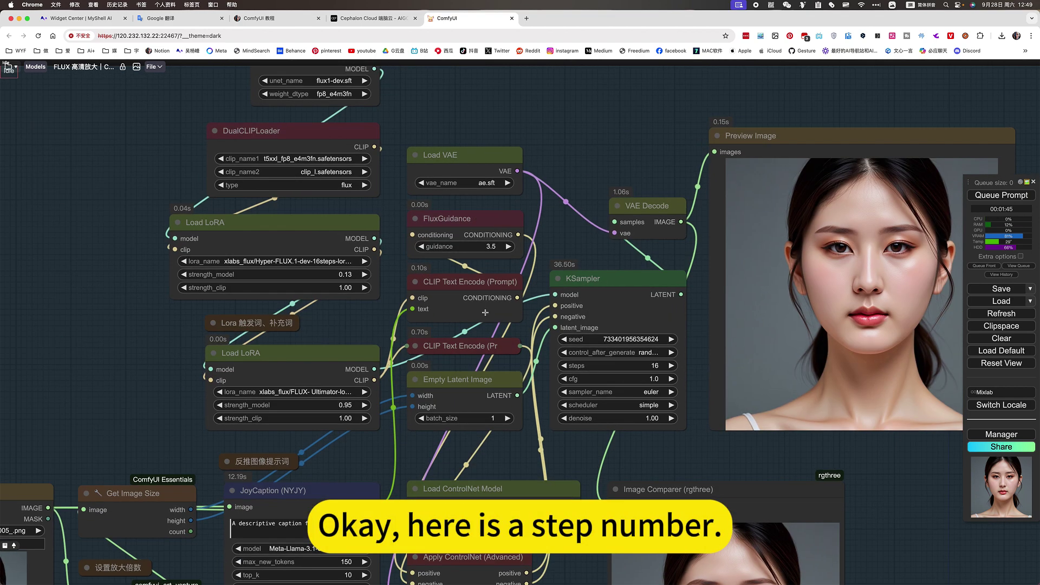
pyautogui.click(327, 260)
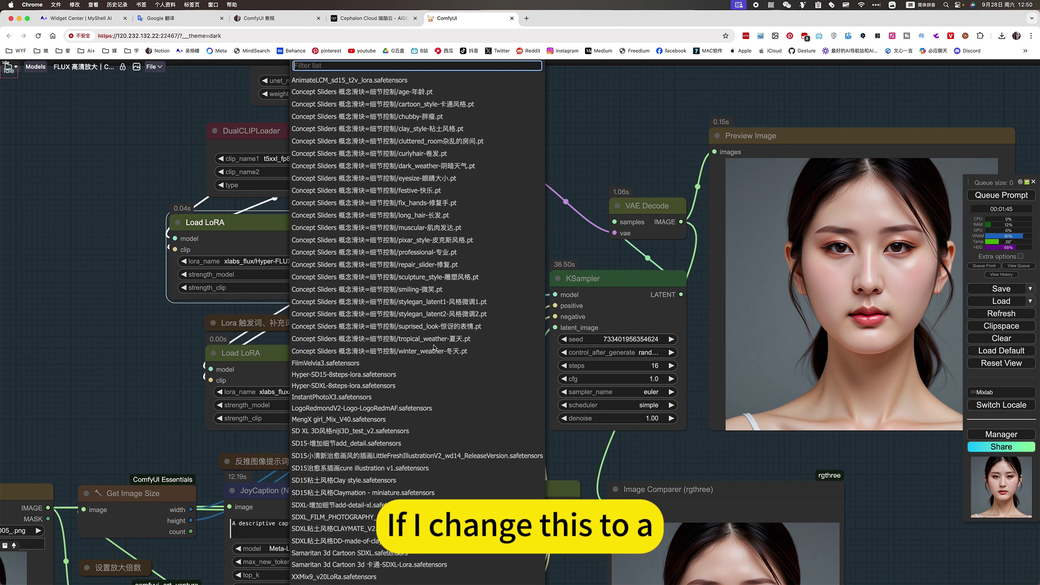
pyautogui.scroll(-20, 434, 347)
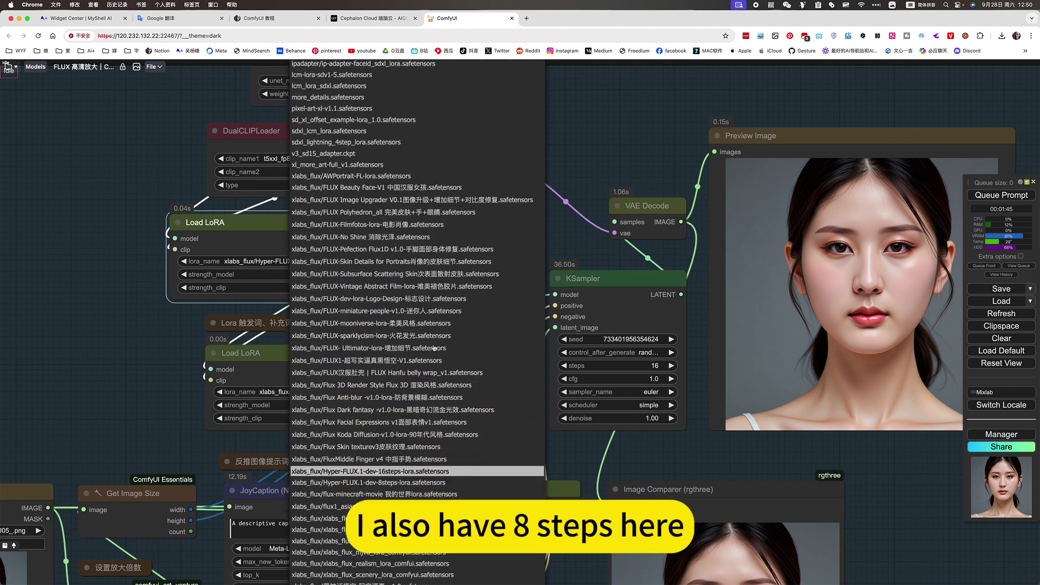
pyautogui.scroll(-1, 433, 348)
pyautogui.click(380, 451)
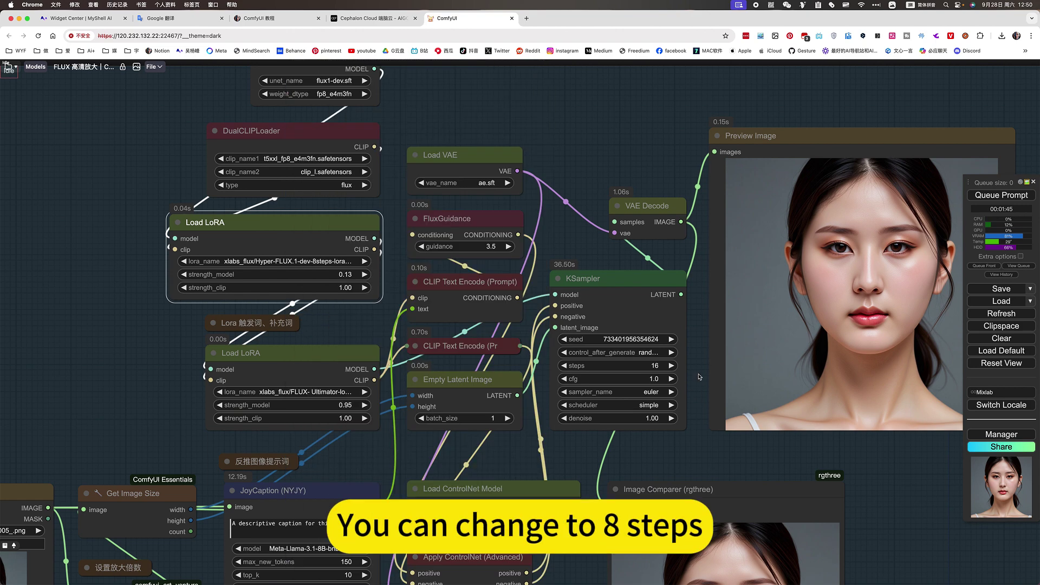
# - Set the steps of the KSampler node in the Hyper 快速版 group to 8
pyautogui.click(653, 365)
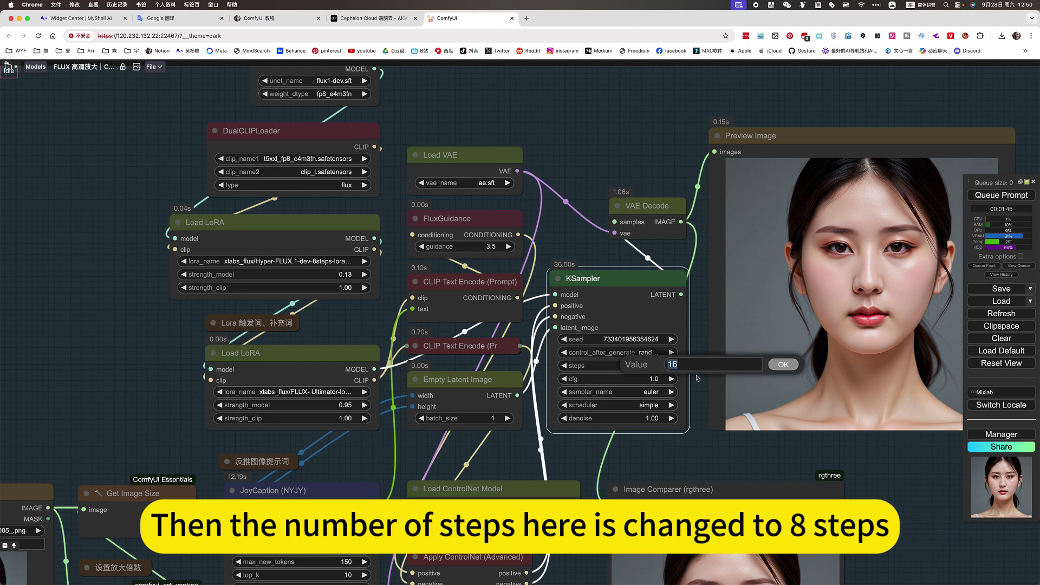
pyautogui.write('8')
pyautogui.press('Return')
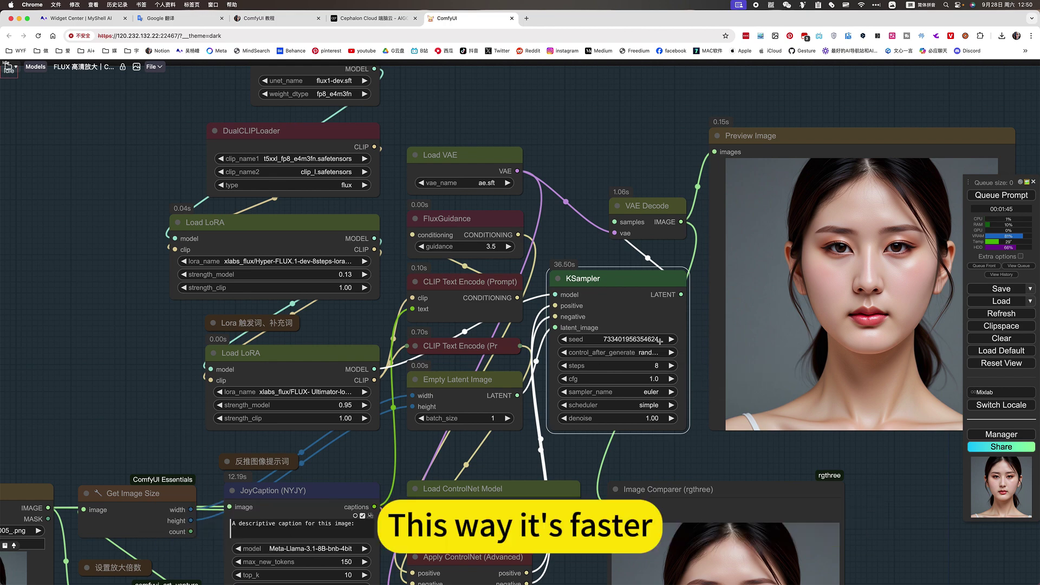
# - Bypass all nodes of the FLUX 高清放大｜Hyper 快速版 group
pyautogui.scroll(-5, 722, 454)
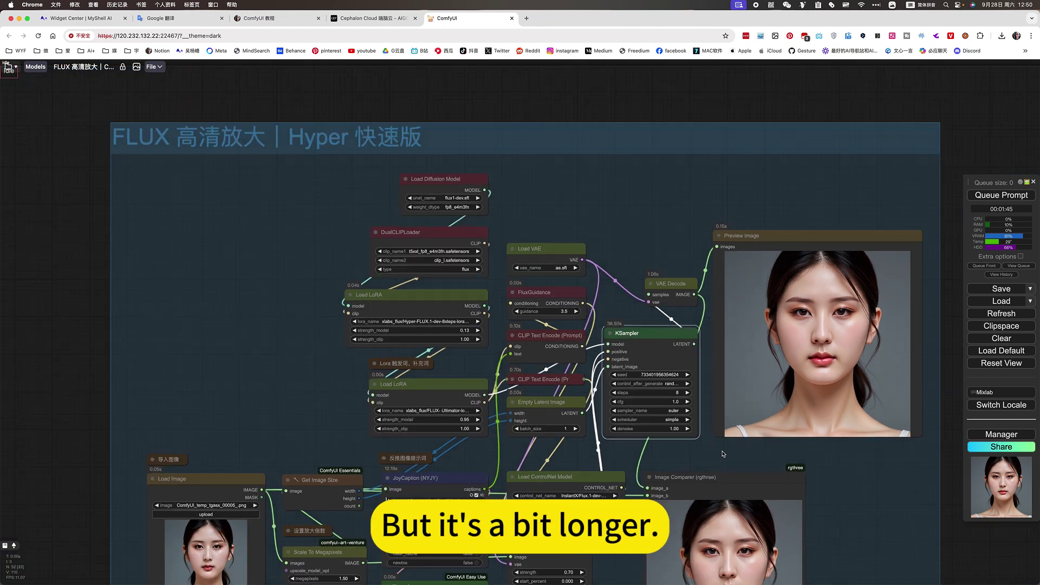
pyautogui.moveTo(812, 482); pyautogui.dragTo(752, 298)
pyautogui.scroll(3, 752, 298)
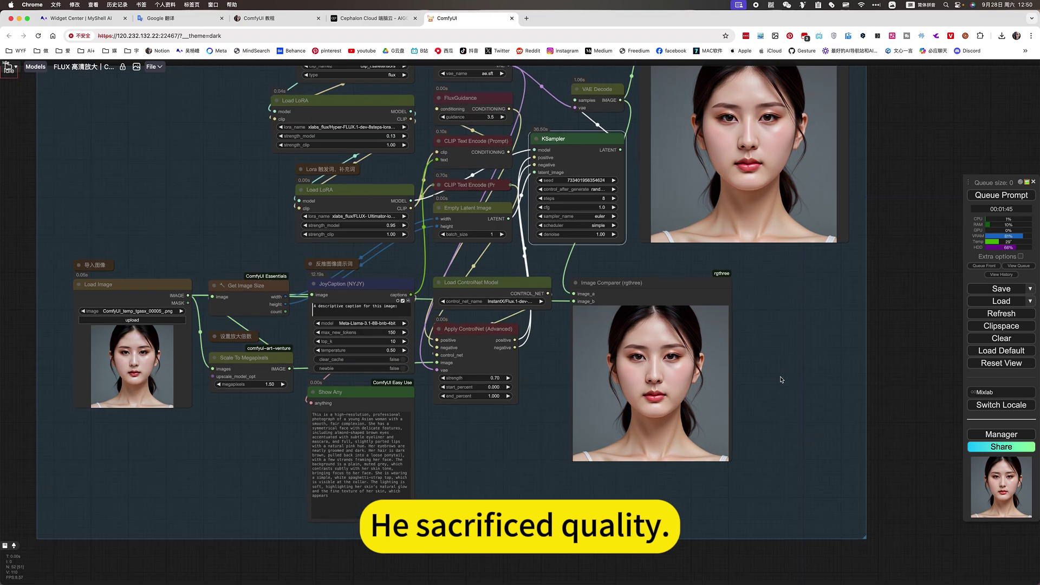
pyautogui.scroll(-5, 780, 386)
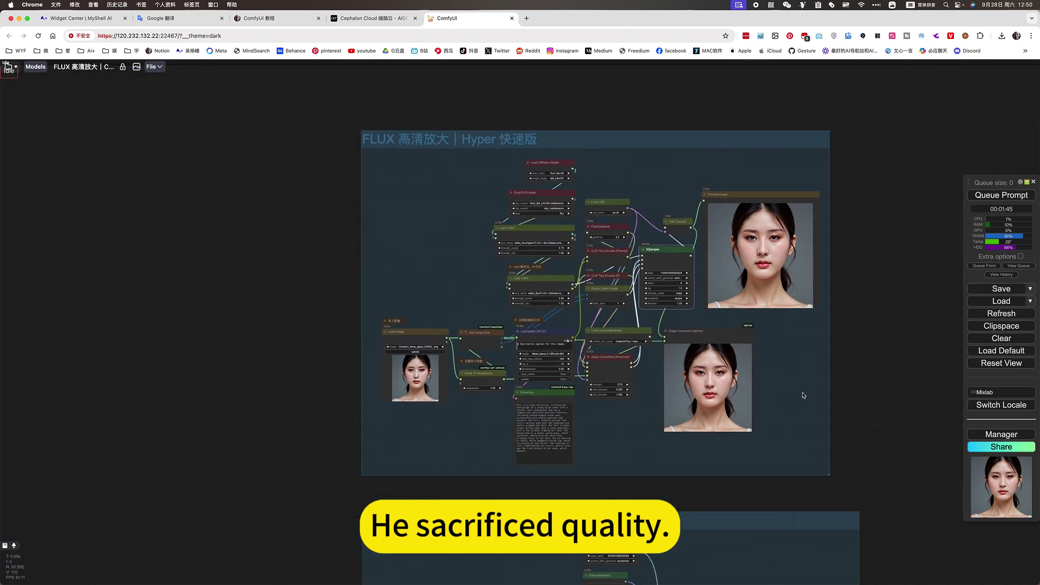
pyautogui.moveTo(887, 479); pyautogui.dragTo(854, 163)
pyautogui.rightClick(760, 116)
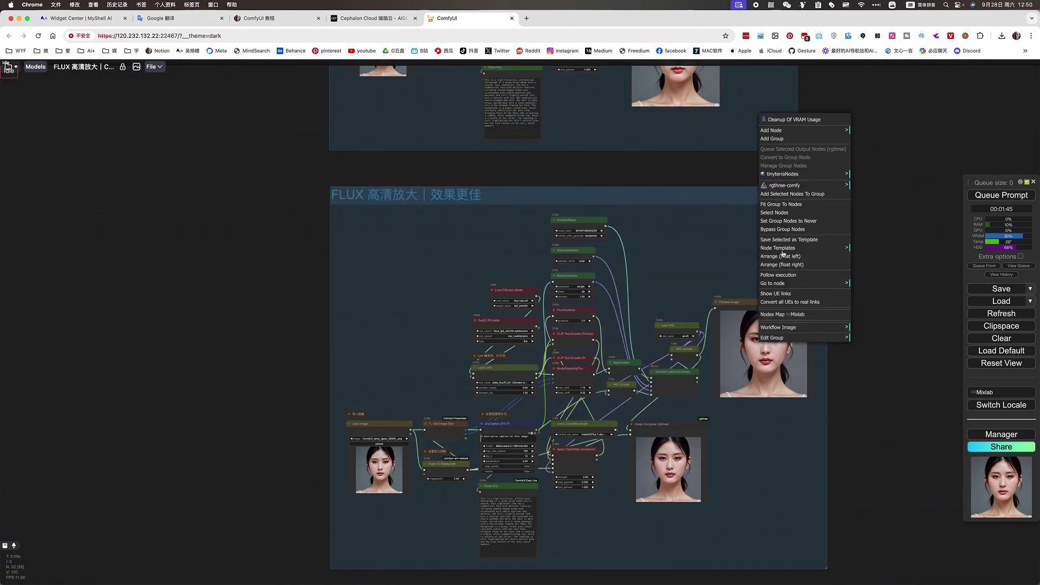
pyautogui.click(802, 222)
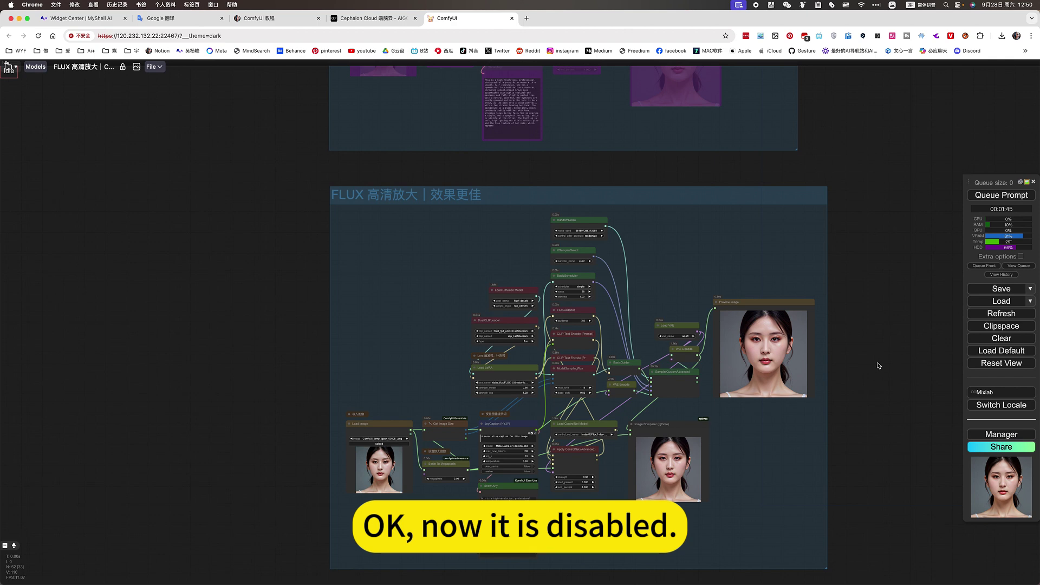
# - Examine the RandomNoise, KSamplerSelect, BasicScheduler and SamplerCustomAdvanced sampling nodes in the FLUX 高清放大｜效果更佳 group
pyautogui.moveTo(878, 361); pyautogui.dragTo(877, 216)
pyautogui.scroll(4, 596, 213)
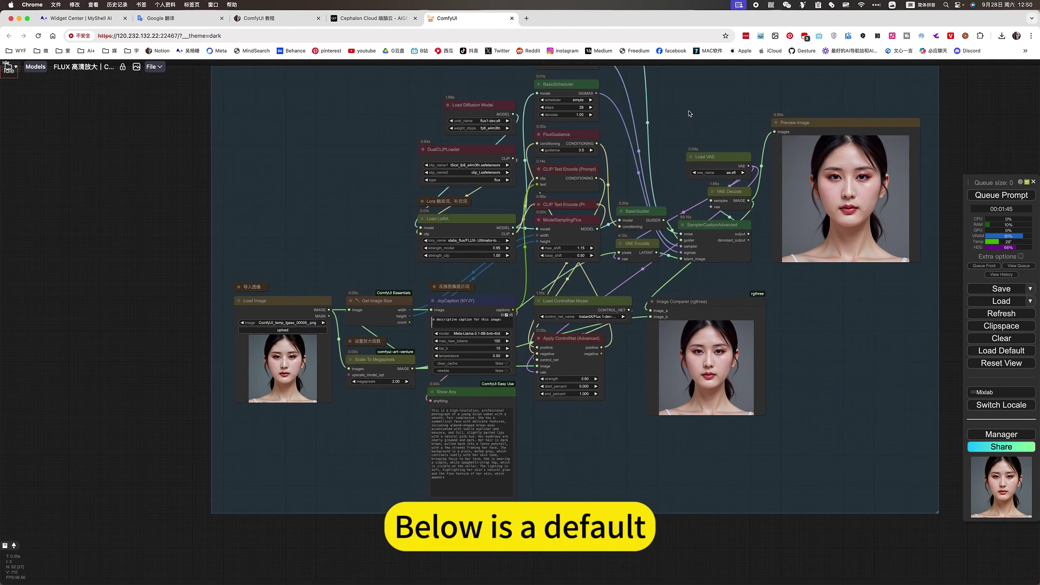
pyautogui.scroll(5, 689, 113)
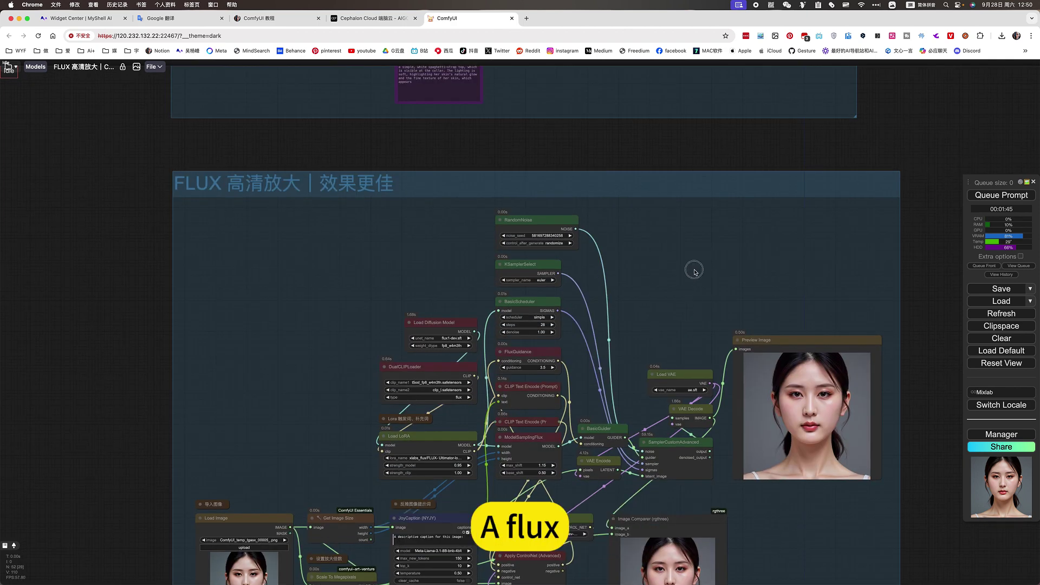
pyautogui.scroll(-1, 692, 269)
pyautogui.scroll(4, 526, 295)
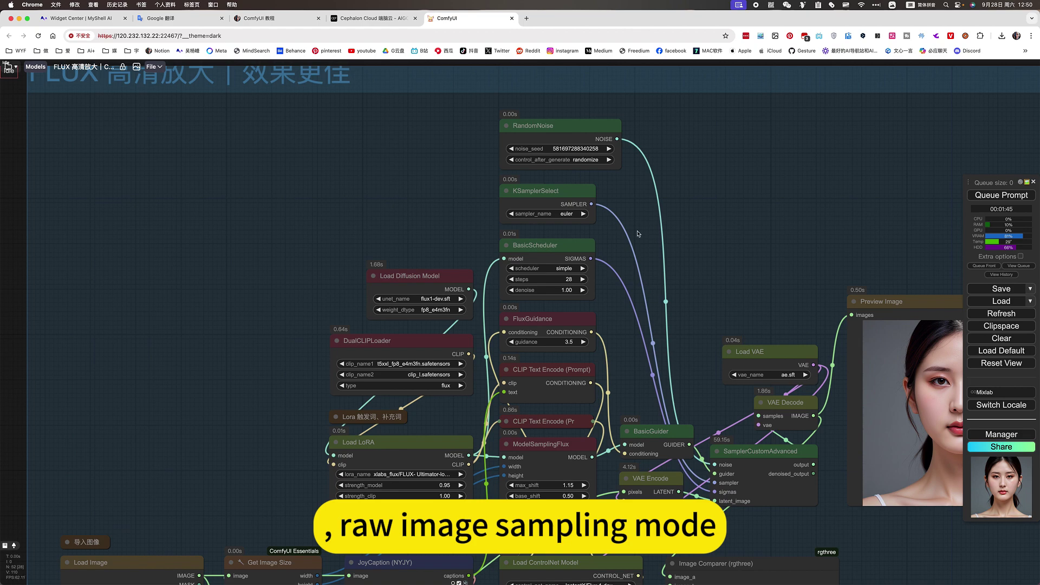
pyautogui.scroll(-5, 666, 360)
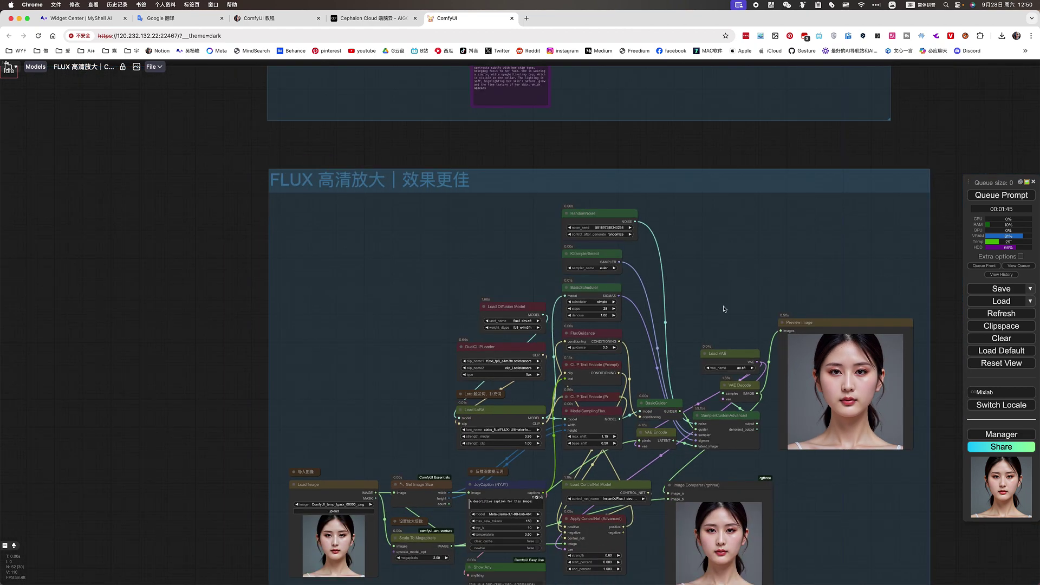
pyautogui.moveTo(726, 312); pyautogui.dragTo(694, 273)
pyautogui.scroll(5, 562, 369)
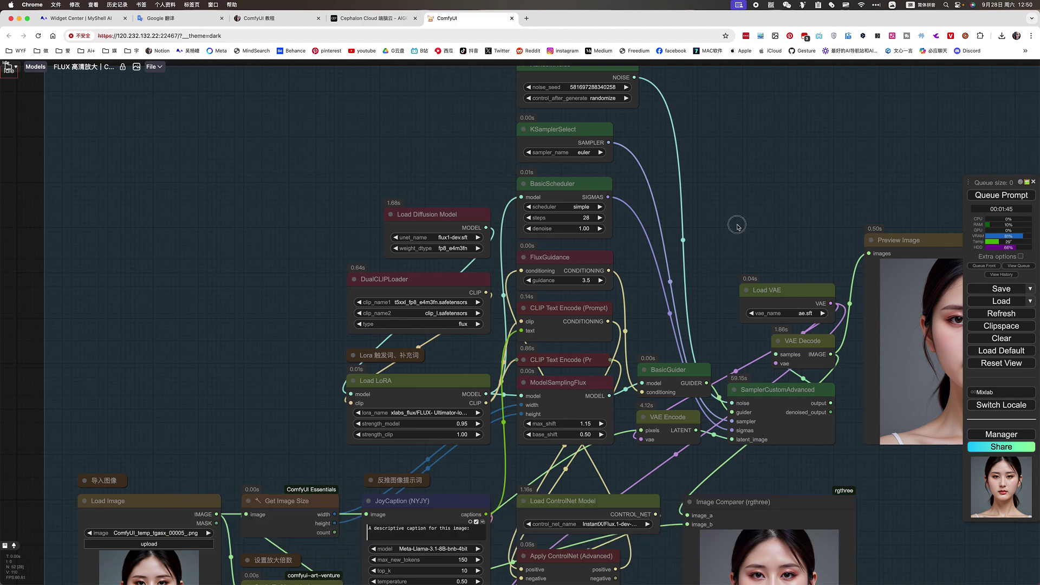
pyautogui.moveTo(736, 224); pyautogui.dragTo(752, 213)
# - Examine the Load LoRA, Scale To Megapixels, Apply ControlNet (Advanced) and JoyCaption settings in the 效果更佳 group
pyautogui.moveTo(302, 410); pyautogui.dragTo(355, 259)
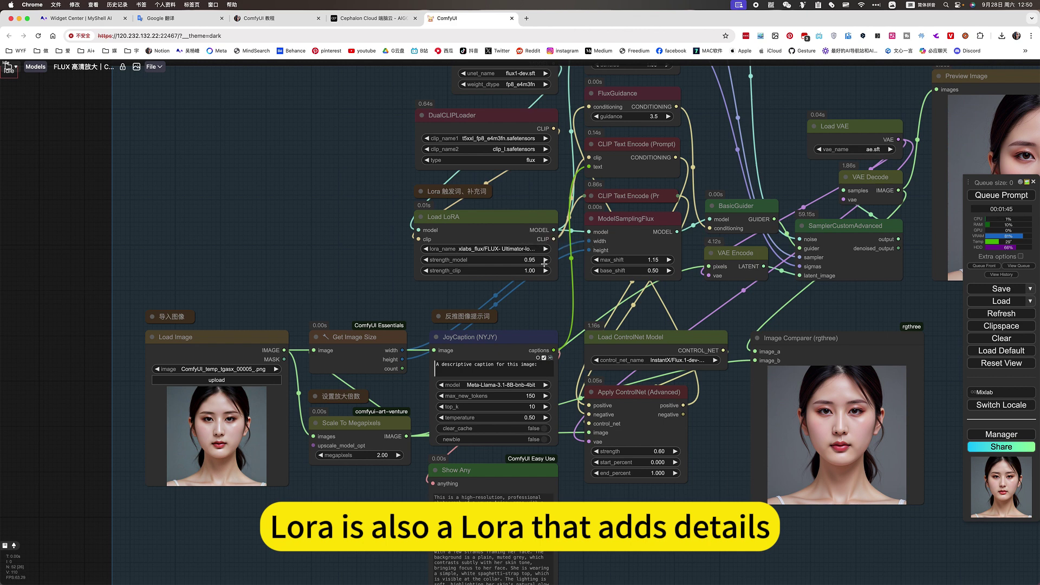
pyautogui.moveTo(368, 494); pyautogui.dragTo(397, 453)
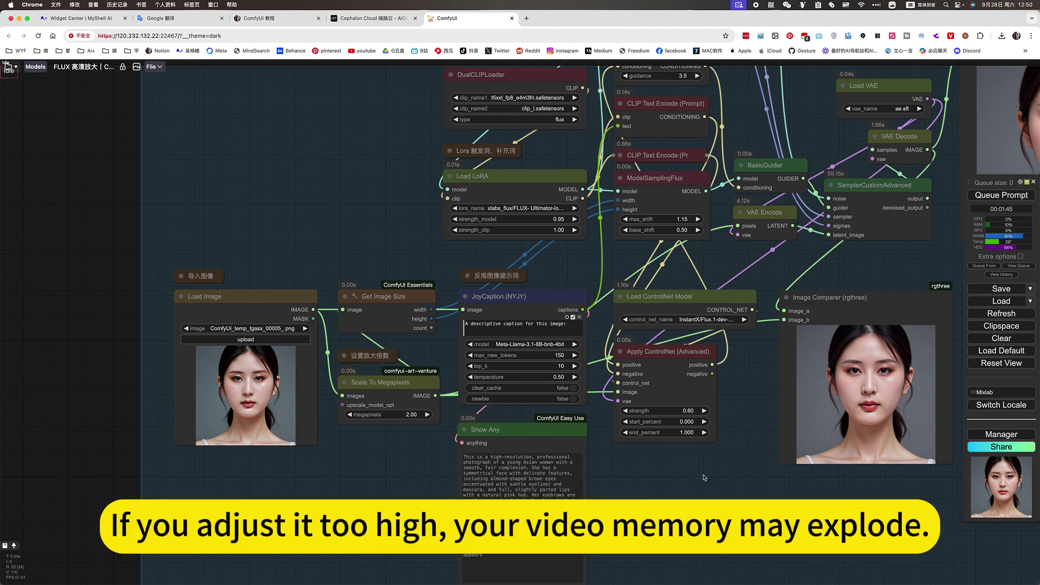
pyautogui.moveTo(687, 480); pyautogui.dragTo(545, 482)
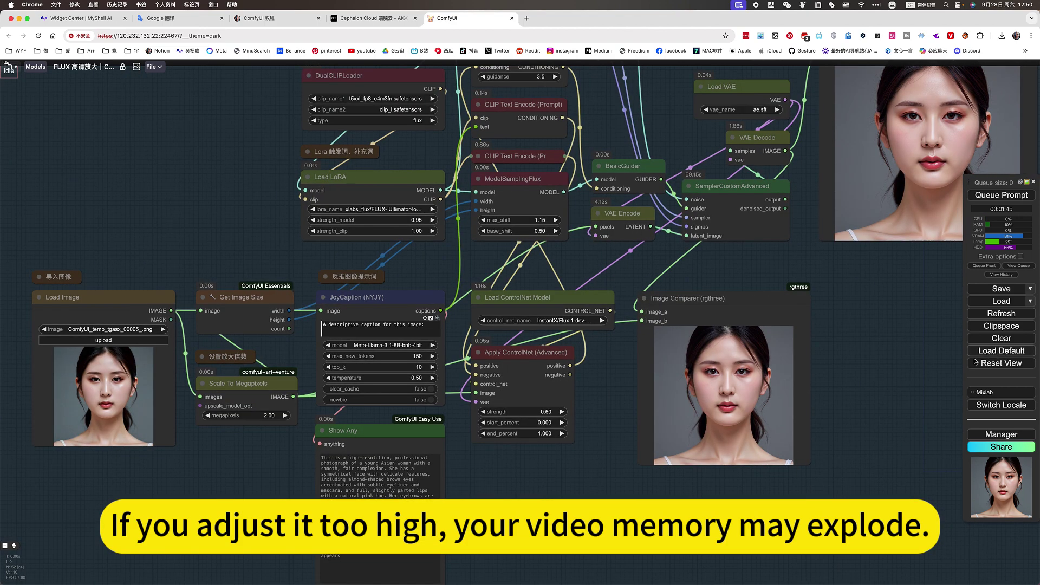
pyautogui.scroll(2, 866, 374)
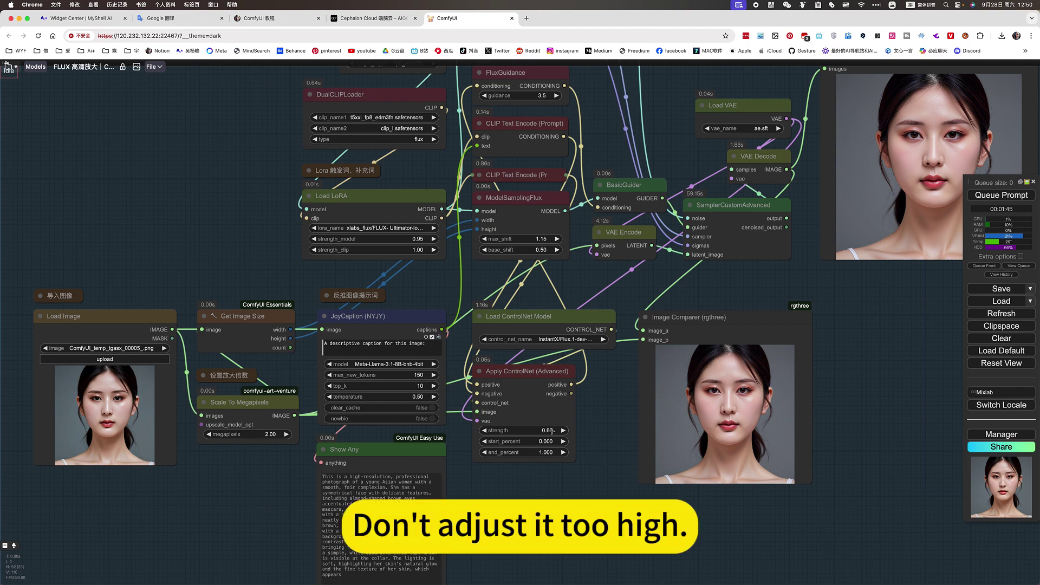
pyautogui.scroll(6, 545, 429)
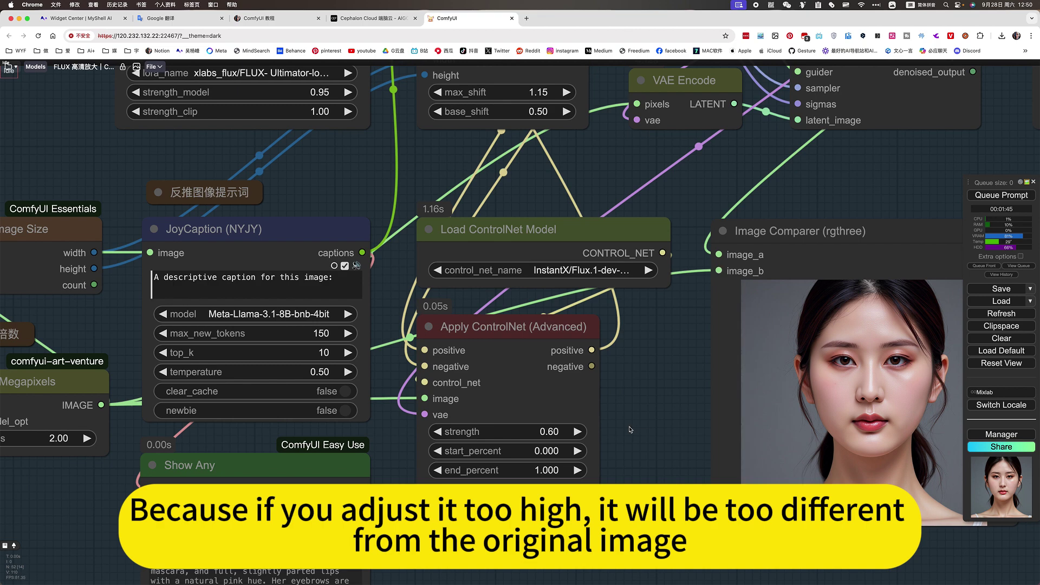
pyautogui.scroll(-4, 666, 476)
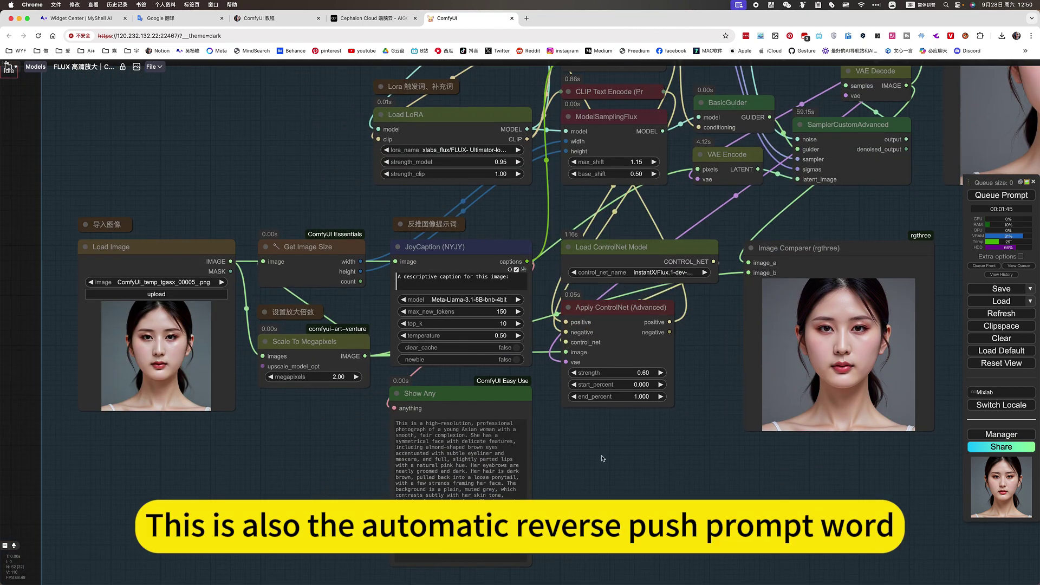
pyautogui.moveTo(601, 458); pyautogui.dragTo(537, 538)
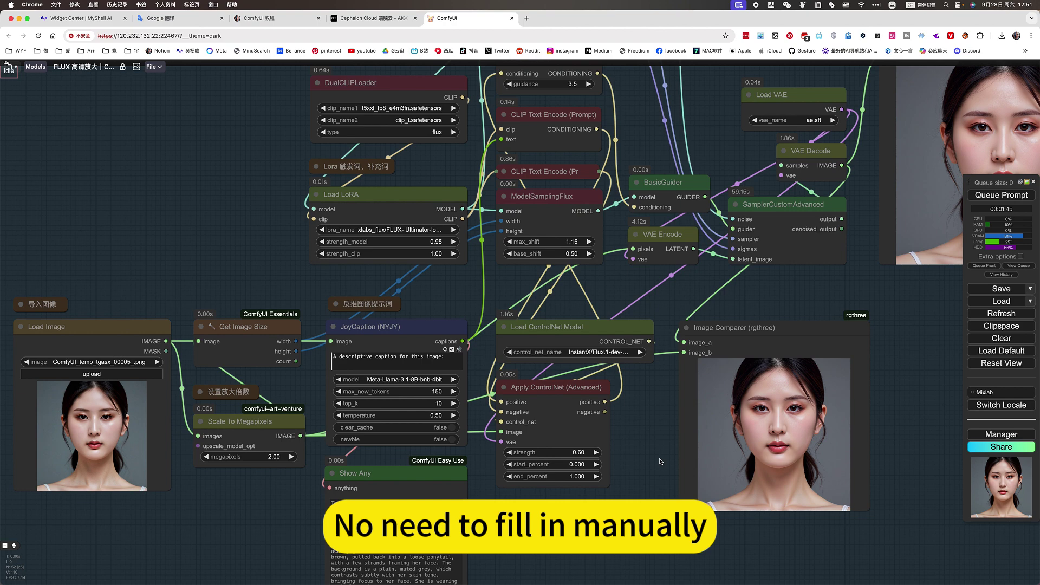
pyautogui.scroll(-4, 628, 444)
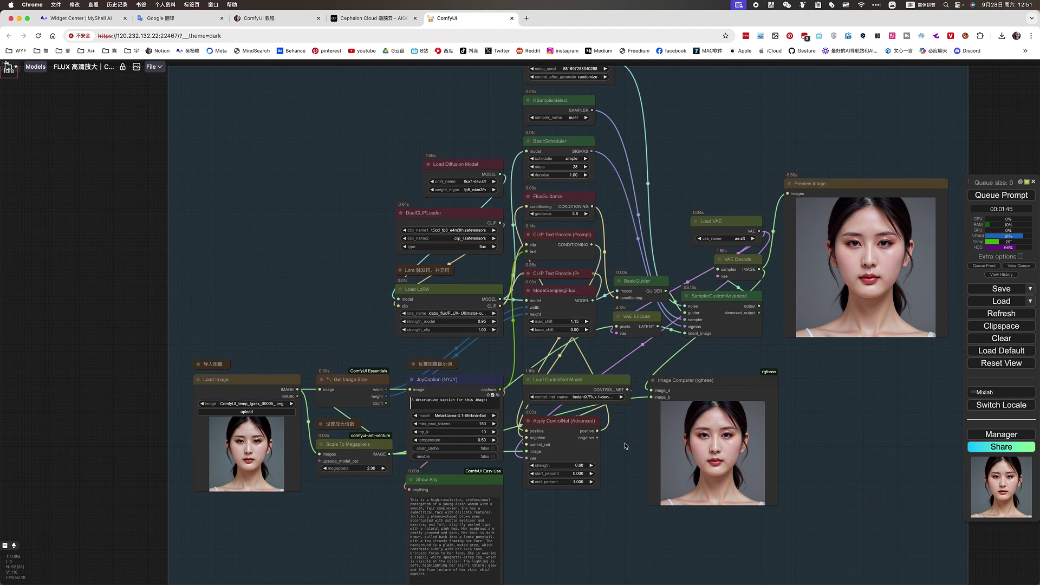
pyautogui.moveTo(626, 446); pyautogui.dragTo(535, 447)
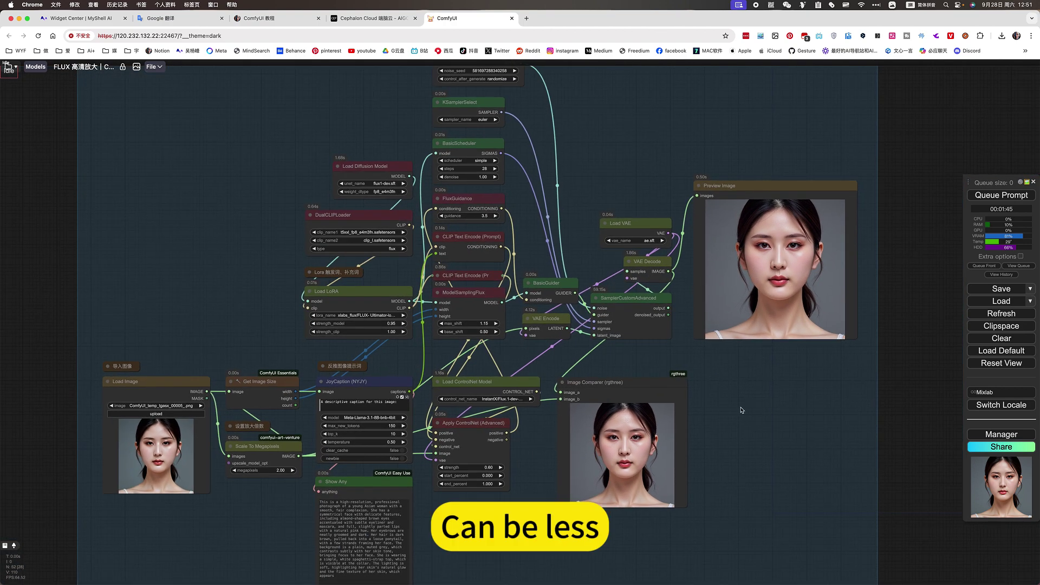
# - Compare the original and upscaled faces up close in the Image Comparer node of the 效果更佳 group
pyautogui.scroll(3, 629, 428)
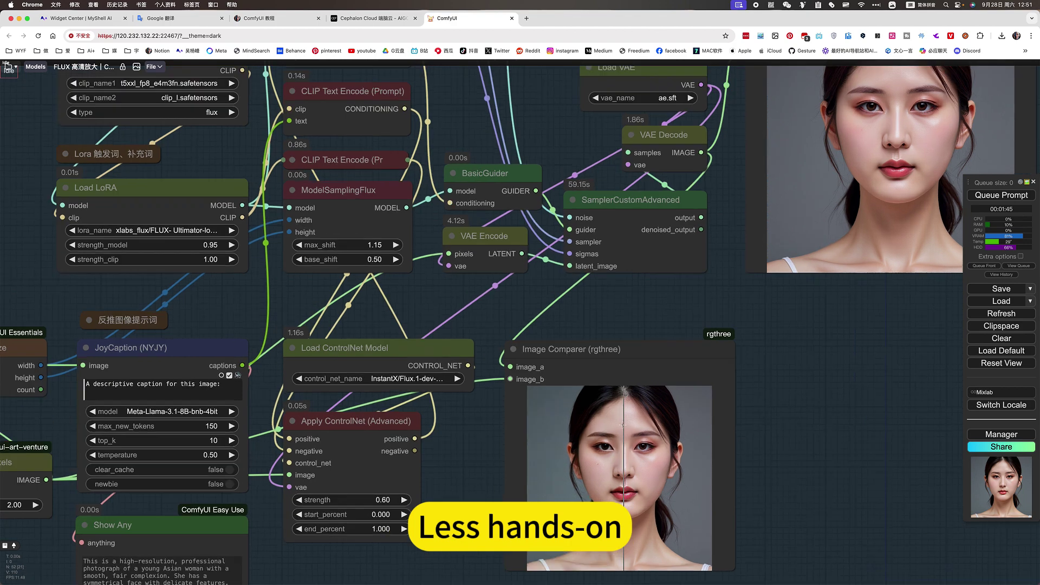
pyautogui.moveTo(761, 483); pyautogui.dragTo(792, 433)
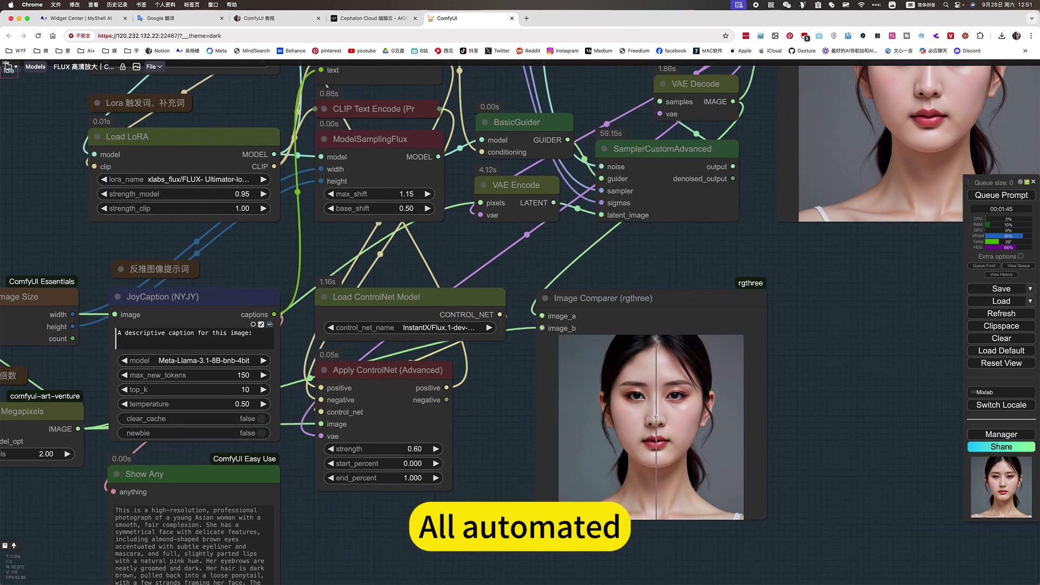
pyautogui.scroll(3, 655, 416)
pyautogui.scroll(5, 655, 418)
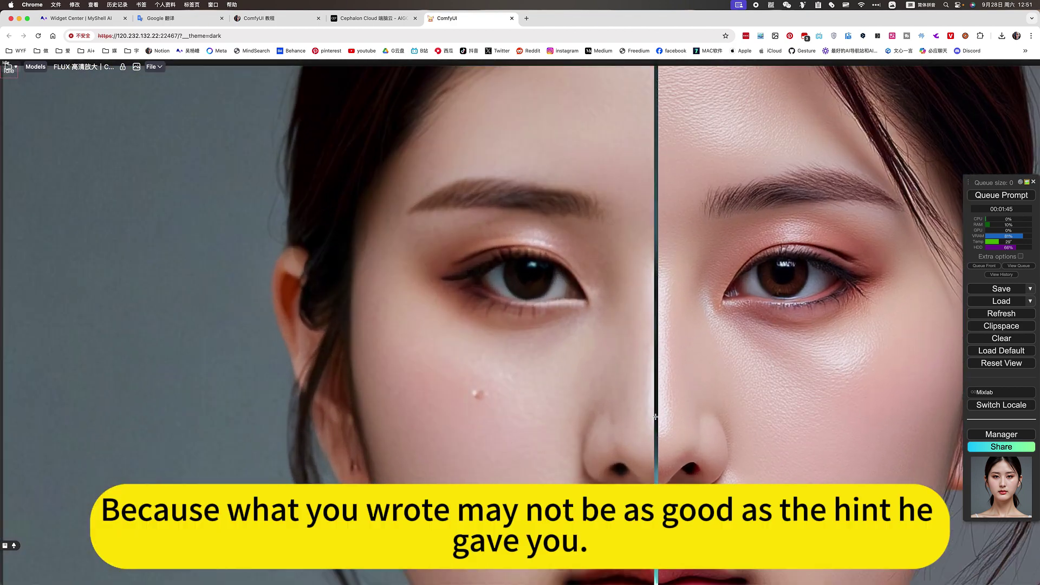
pyautogui.scroll(-4, 655, 417)
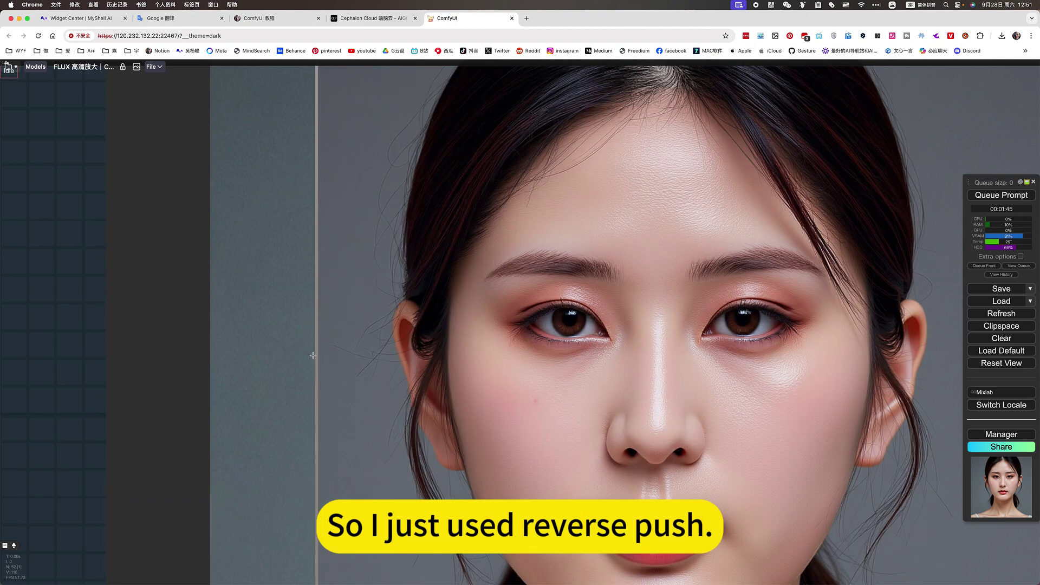
pyautogui.scroll(3, 665, 442)
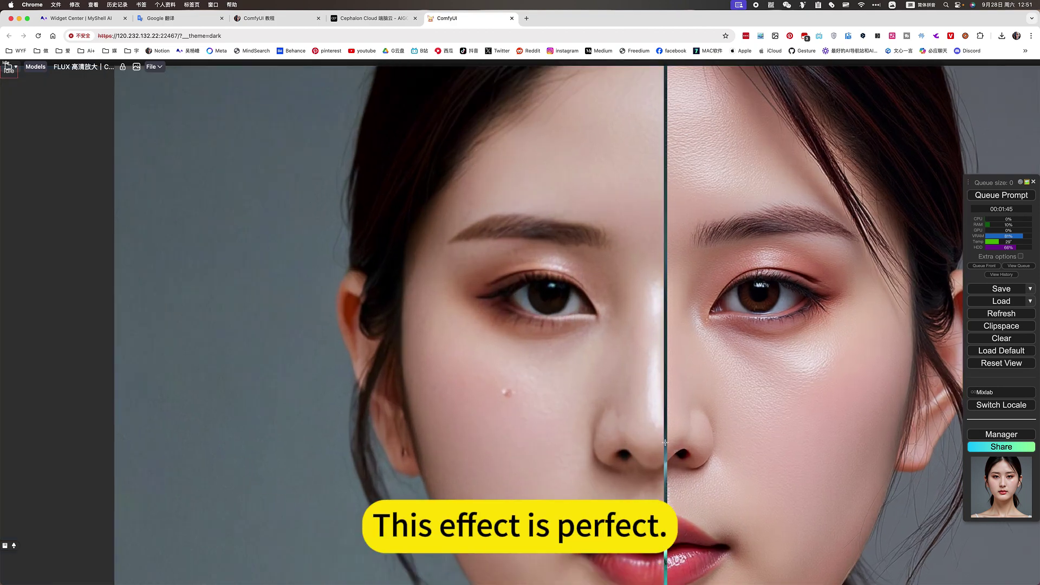